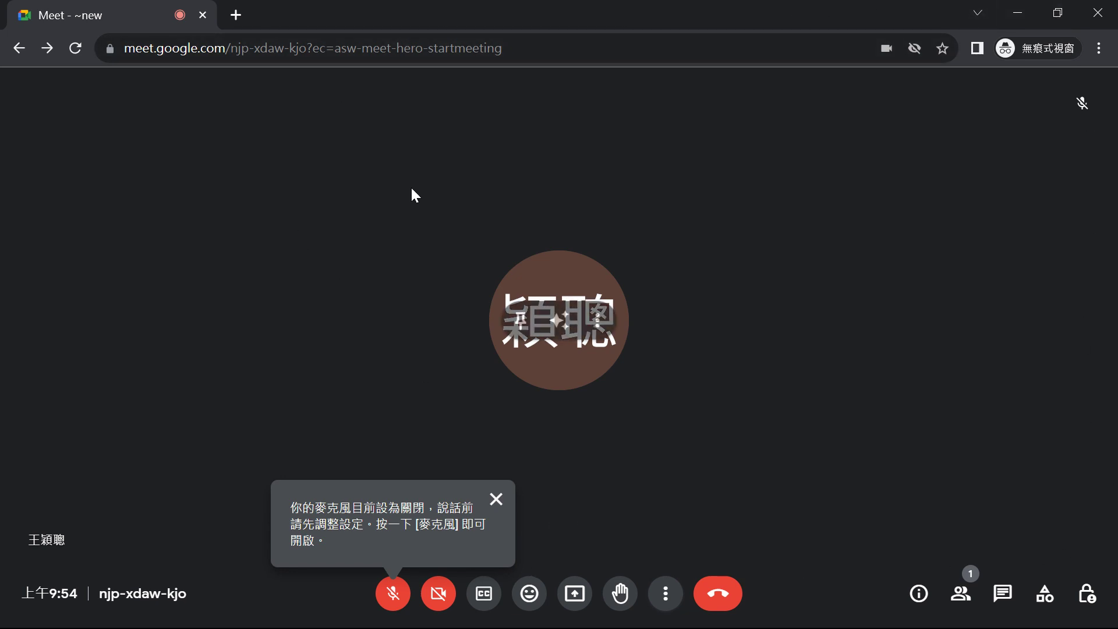
# - Dismiss the muted-microphone notice and switch the meeting window into and out of full-screen view twice
pyautogui.click(497, 498)
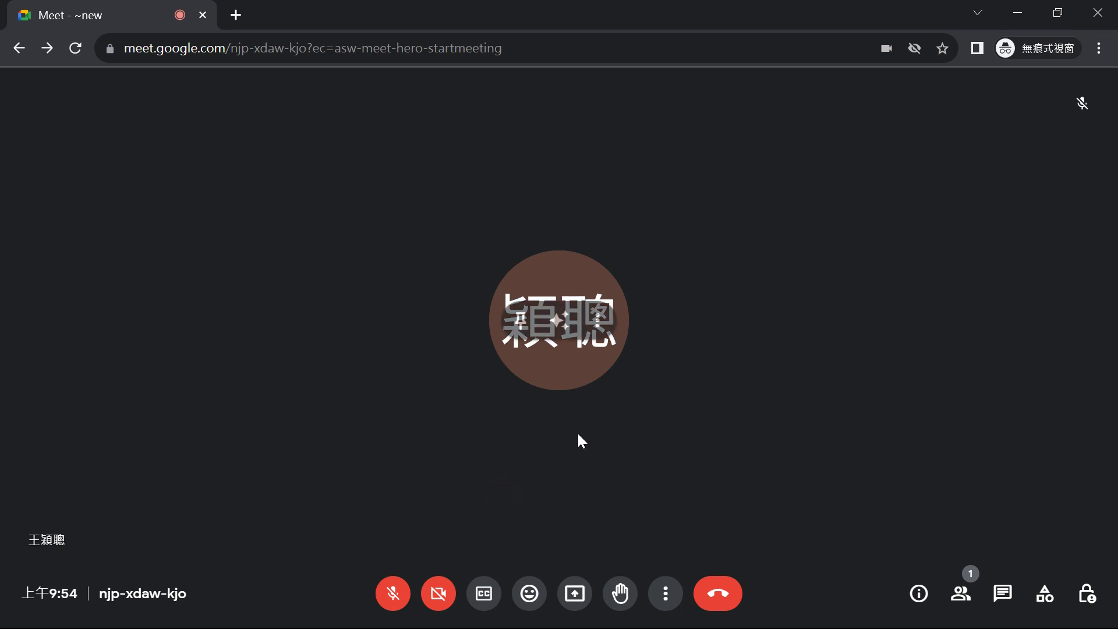
pyautogui.press('F11')
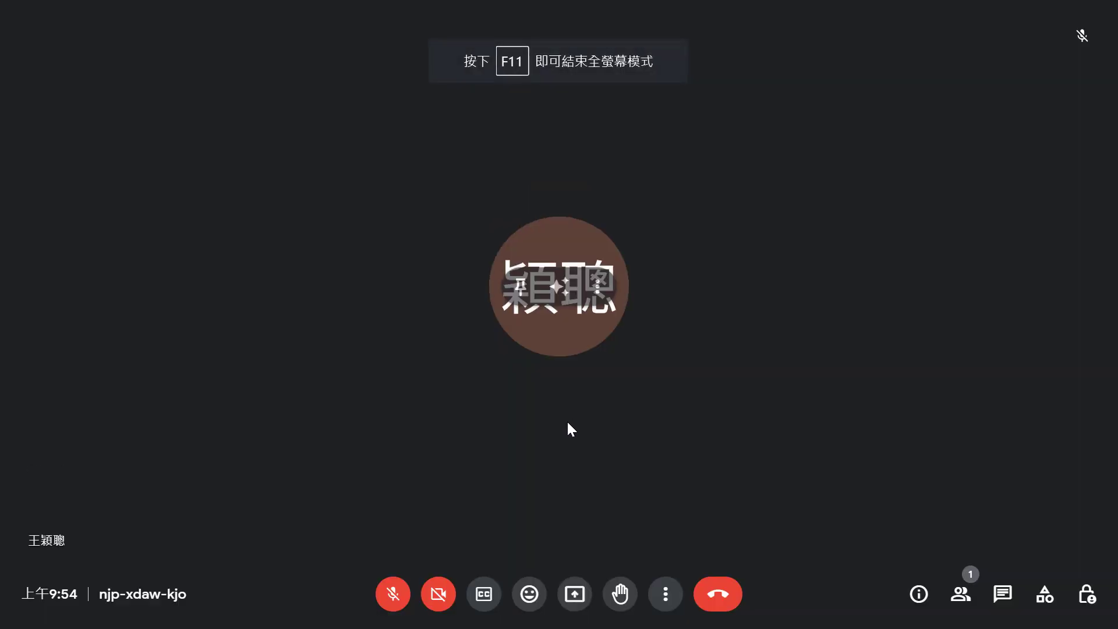
pyautogui.press('F11')
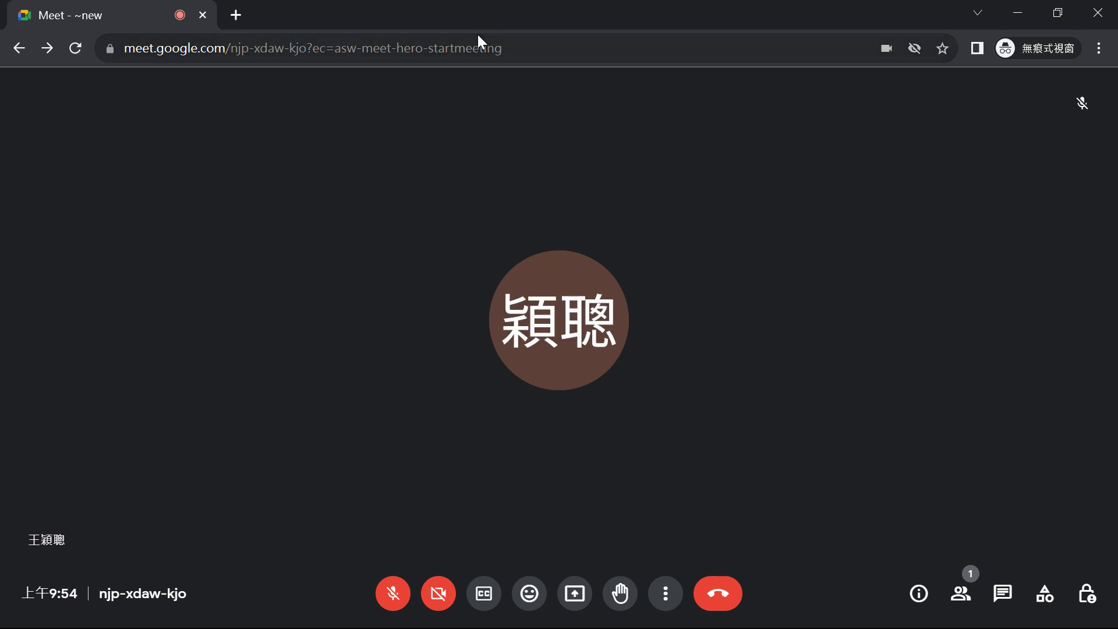
pyautogui.press('F11')
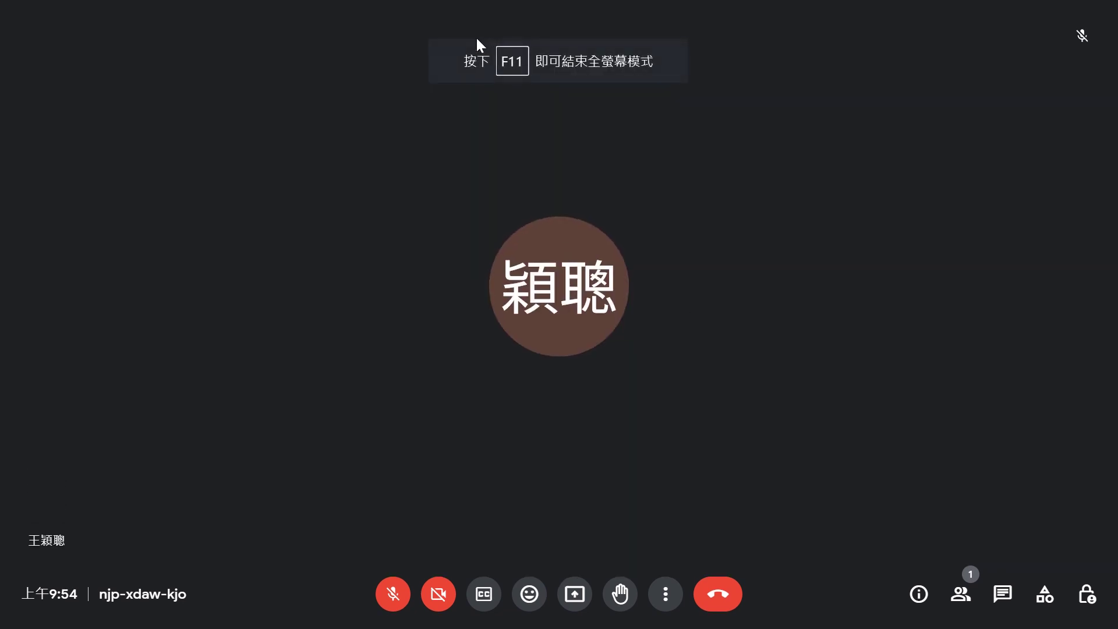
pyautogui.press('F11')
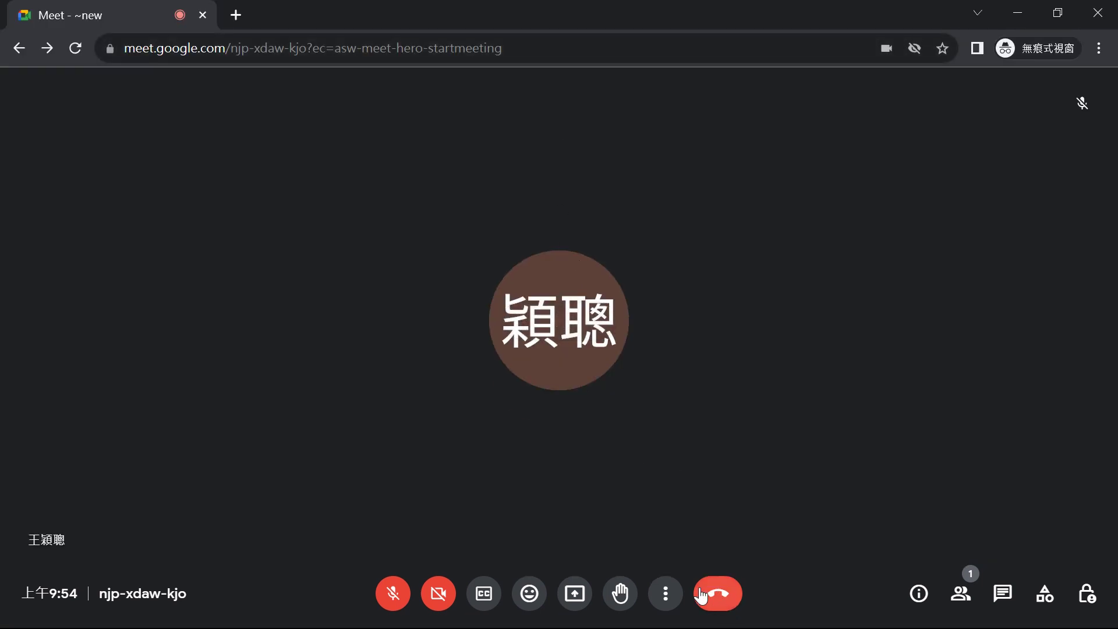
# - Look over the additional options of this meeting, close them and minimize its browser window
pyautogui.click(668, 595)
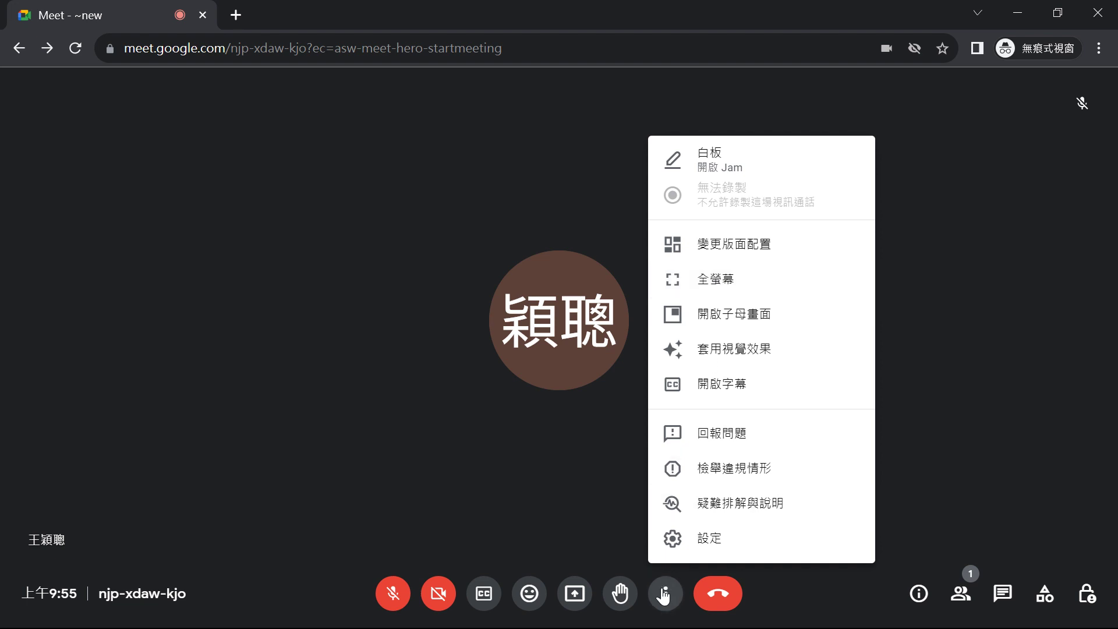
pyautogui.click(980, 310)
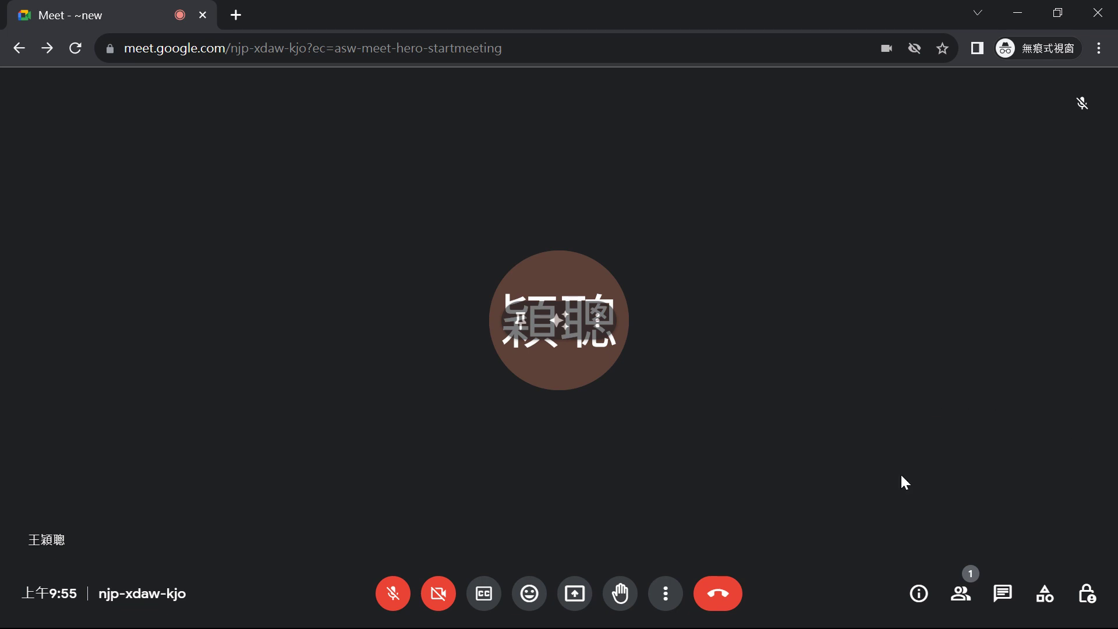
pyautogui.click(1017, 13)
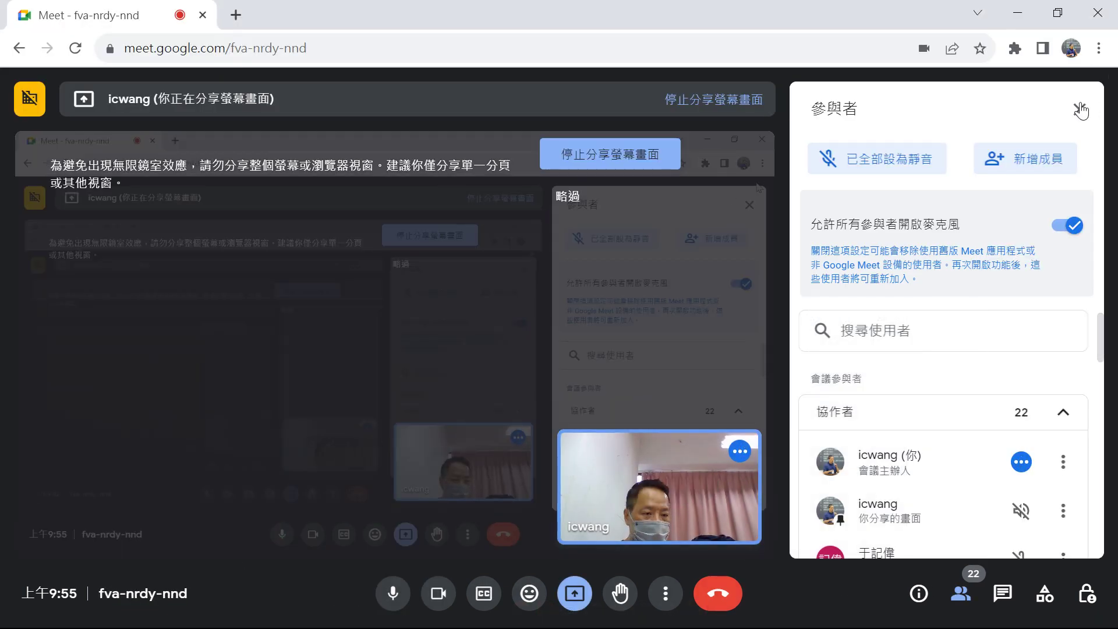
# - Minimize the self-view tile (最小化), dismiss its video notice and close the participants list
pyautogui.moveTo(658, 513)
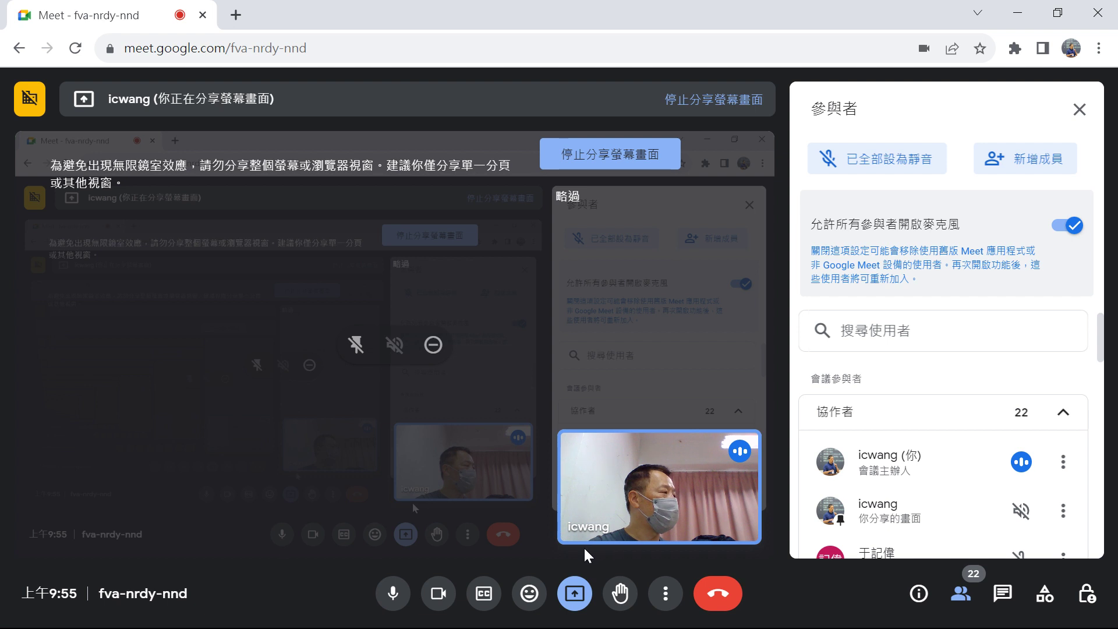
pyautogui.moveTo(582, 541)
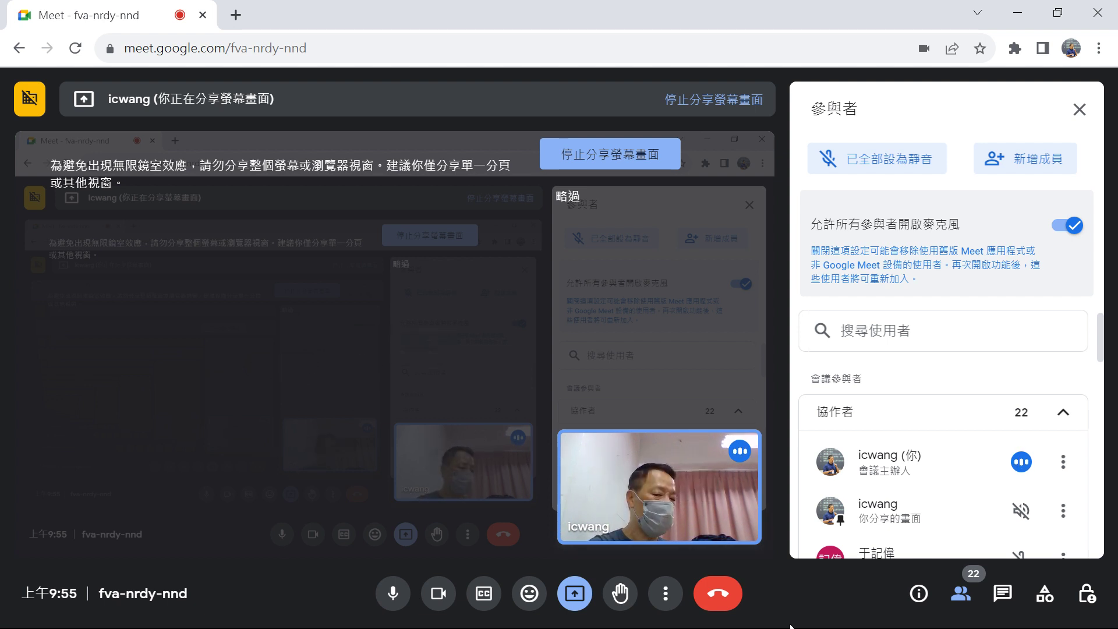
pyautogui.moveTo(744, 541)
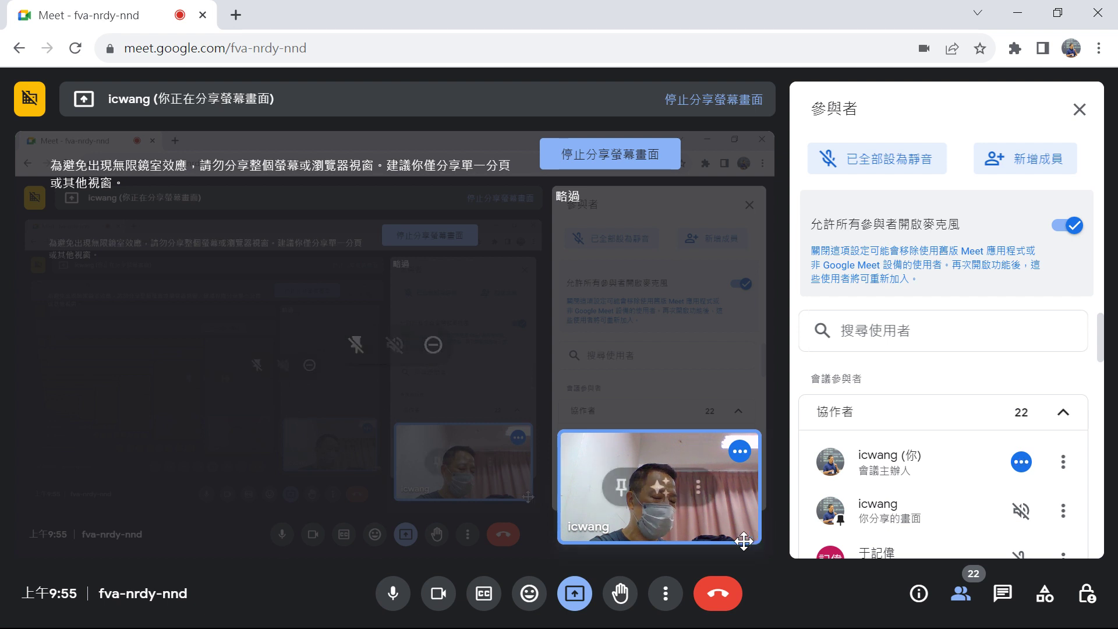
pyautogui.click(699, 489)
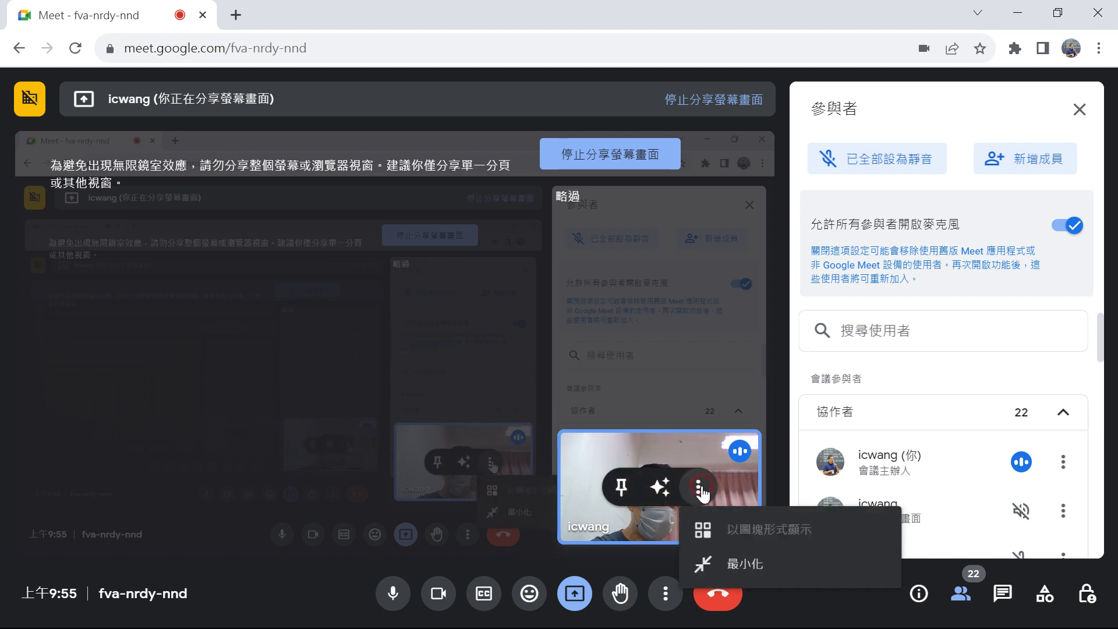
pyautogui.click(735, 563)
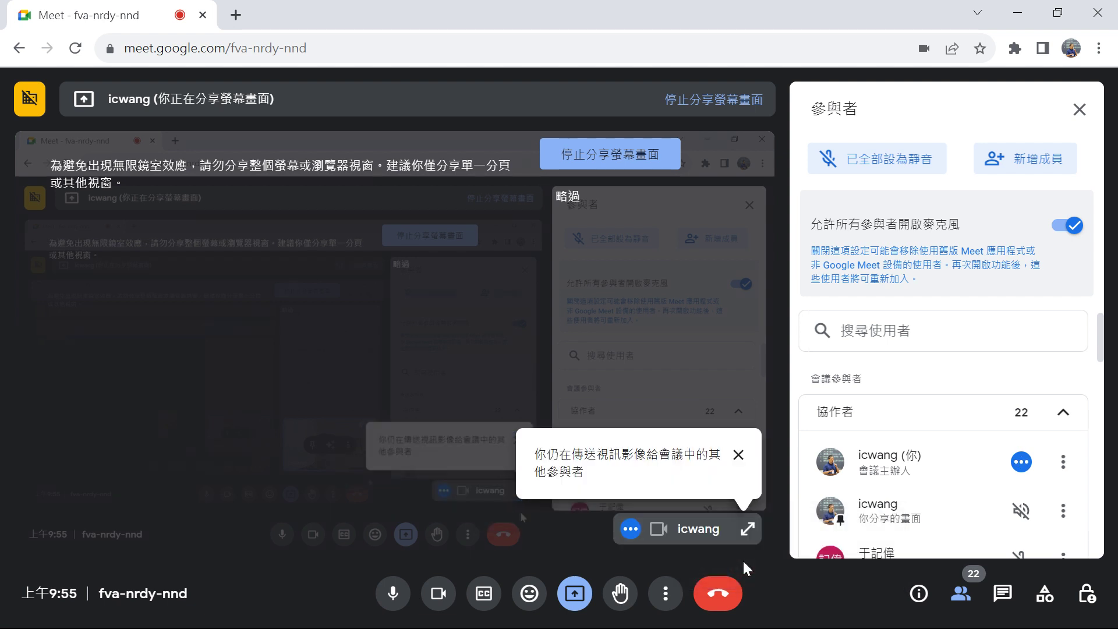
pyautogui.click(739, 455)
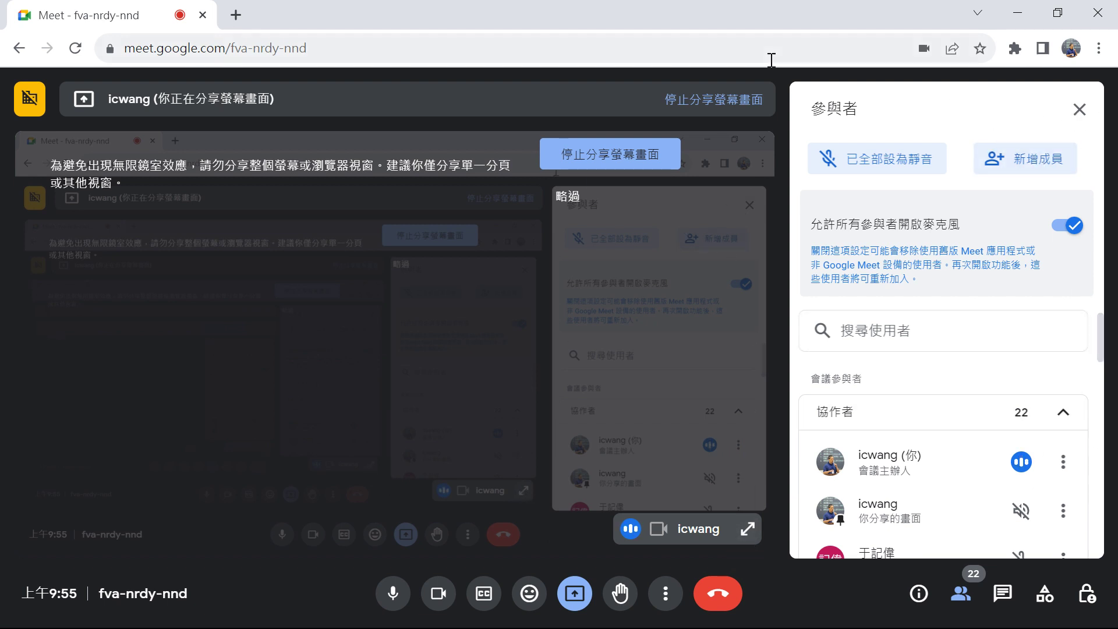
pyautogui.moveTo(1105, 342); pyautogui.dragTo(1100, 320)
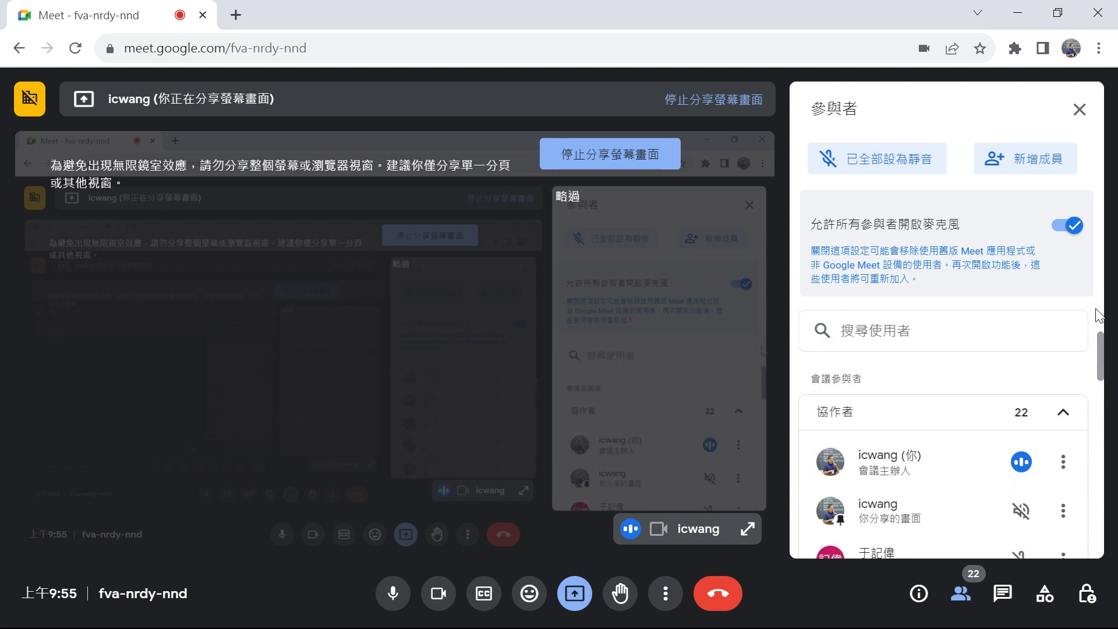
pyautogui.click(962, 608)
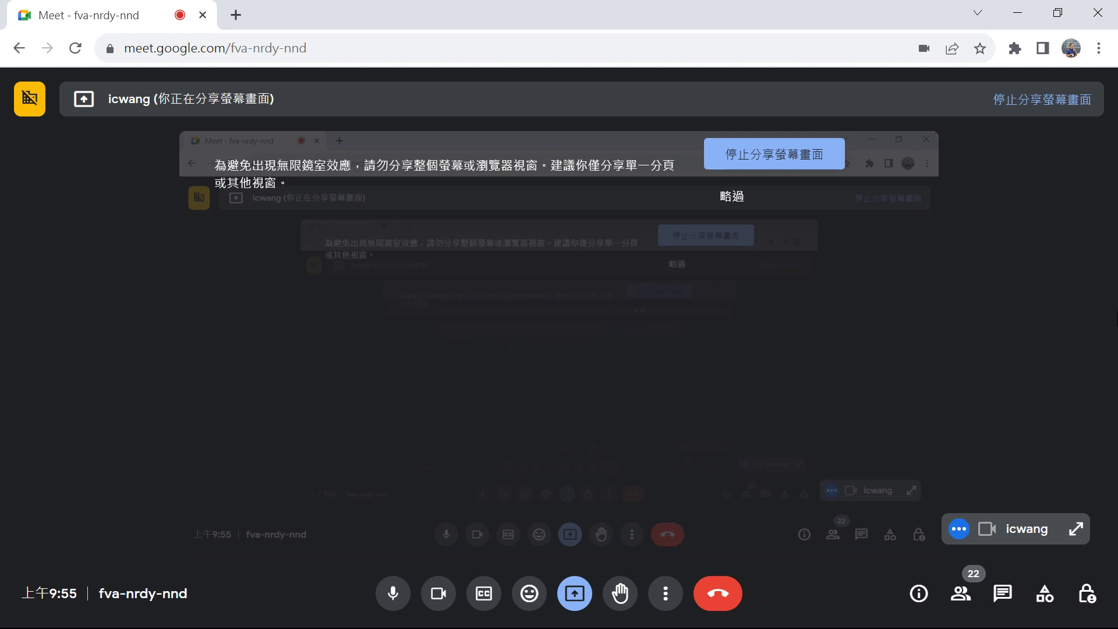
# - Expand the self-view back to a video tile and minimize it again
pyautogui.click(1076, 529)
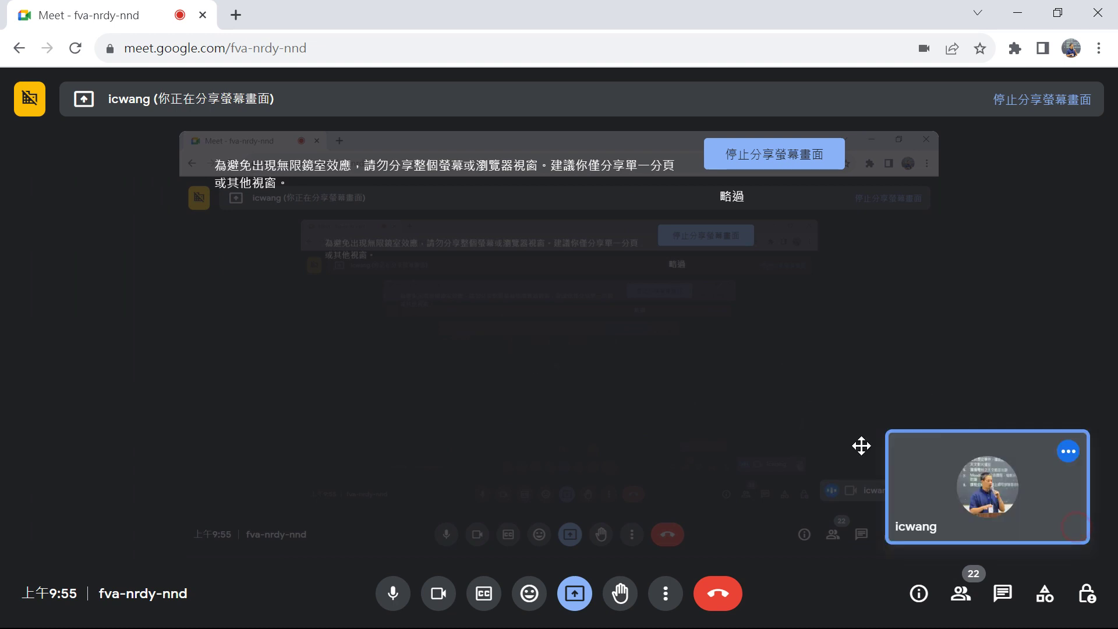
pyautogui.click(1026, 487)
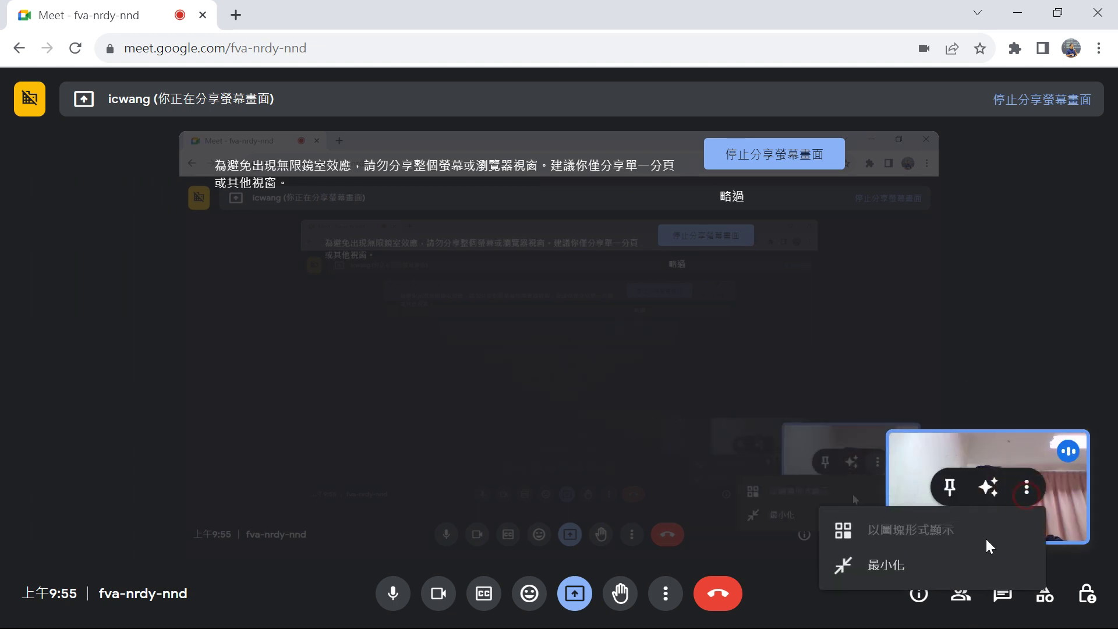
pyautogui.click(891, 566)
# - Minimize the screen-sharing meeting window and launch 剪映专业版 from the desktop
pyautogui.click(1018, 13)
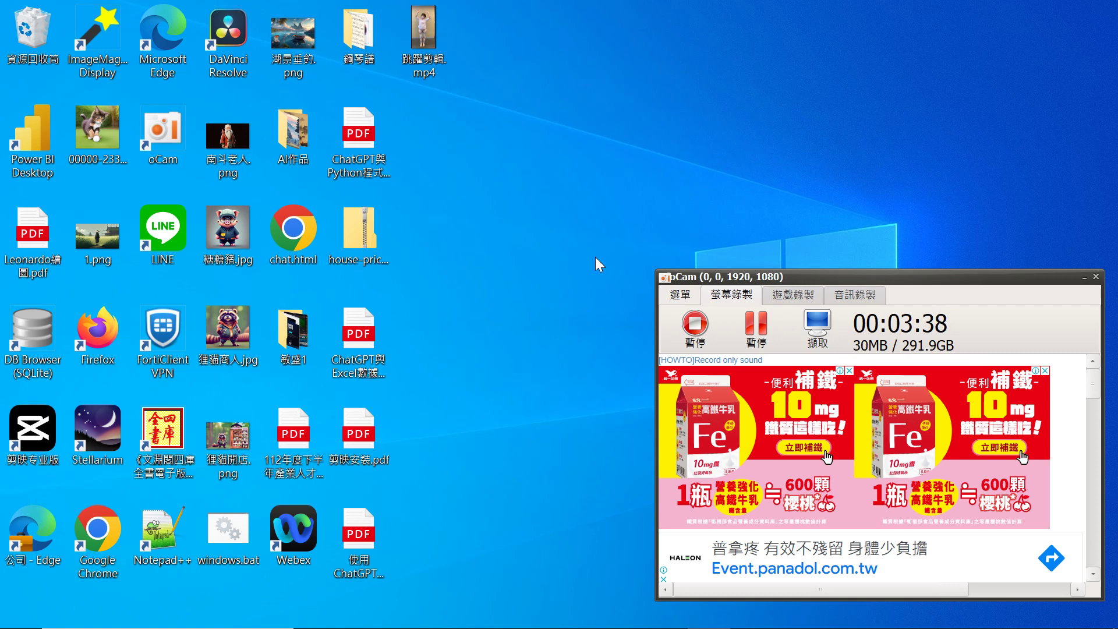
pyautogui.moveTo(512, 617)
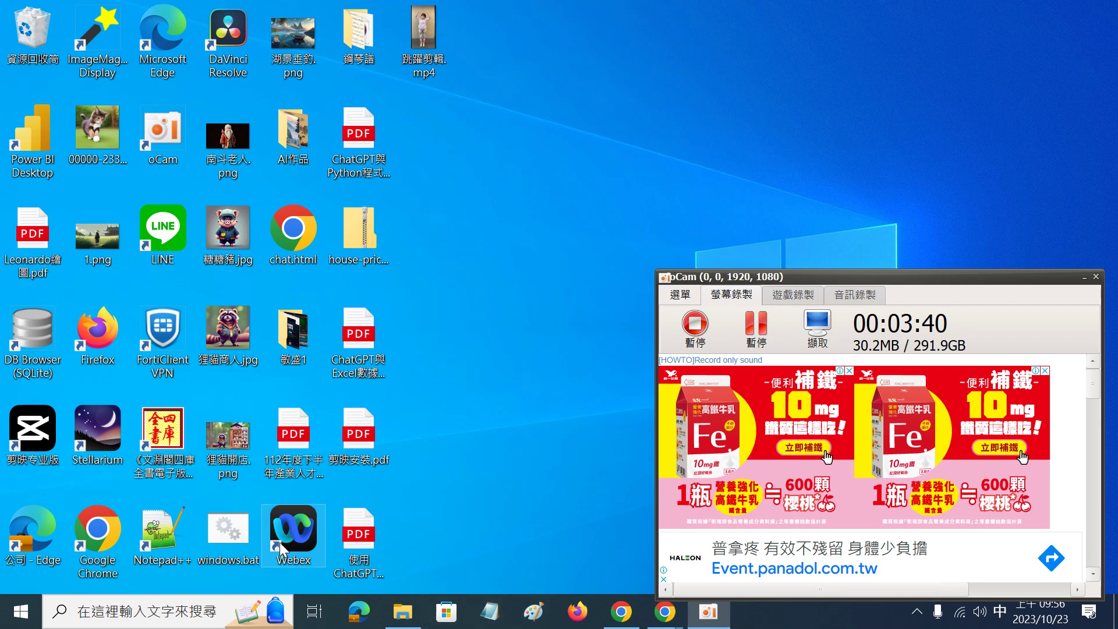
pyautogui.doubleClick(32, 427)
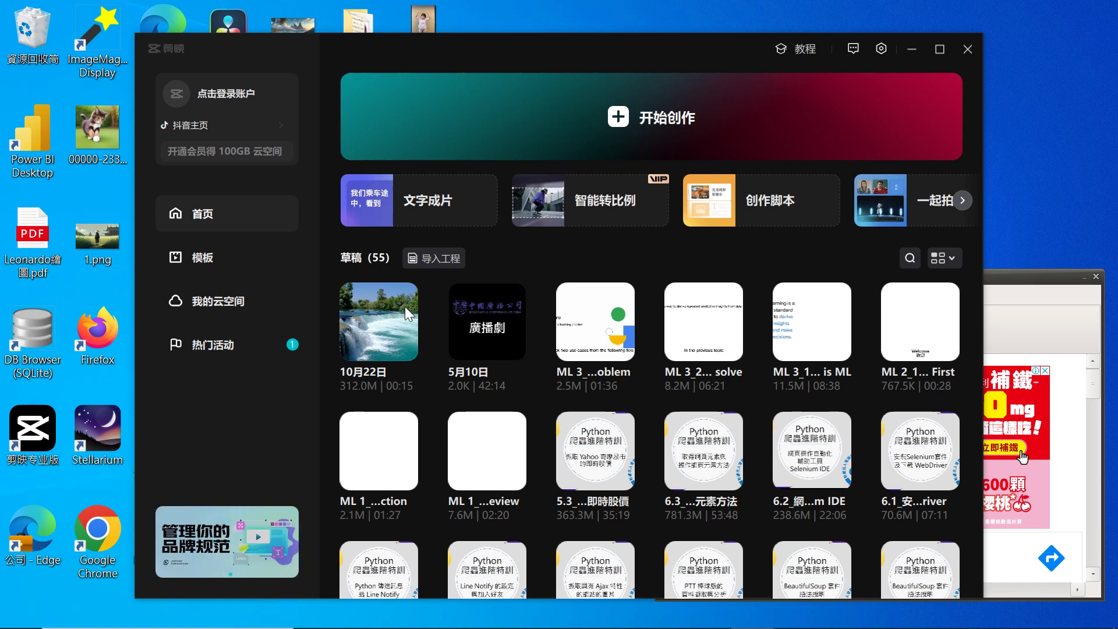
# - Cycle through the open windows and switch to the Google Meet window that is sharing the screen
pyautogui.hotkey('alt', 'Tab')
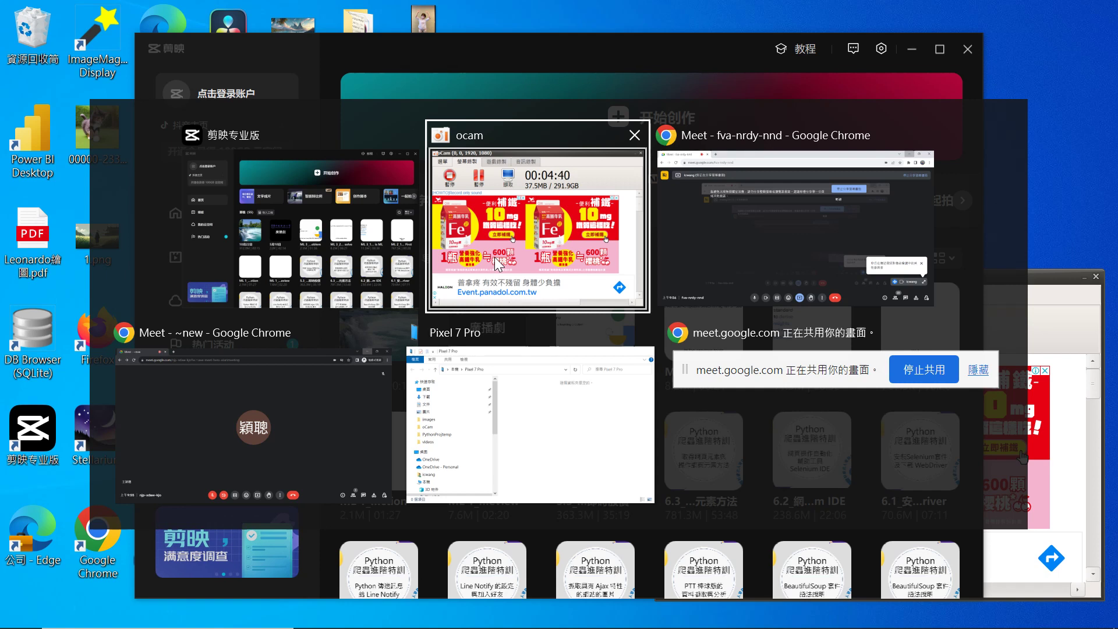
pyautogui.hotkey('alt', 'Tab')
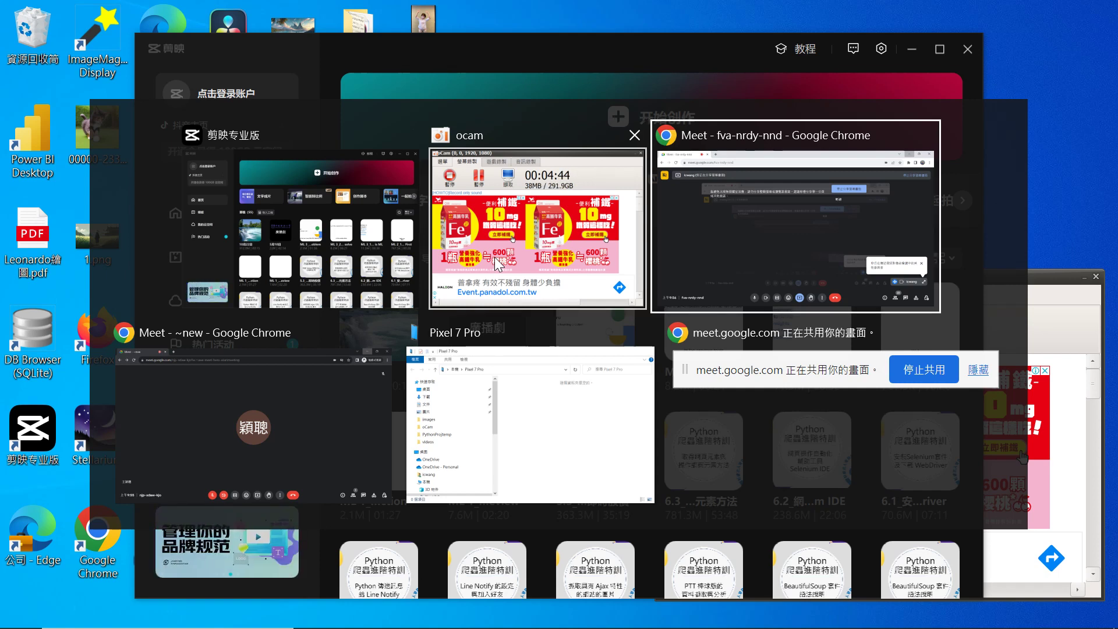
pyautogui.hotkey('alt', 'Tab')
pyautogui.hotkey('alt', 'Tab')
pyautogui.hotkey('alt', 'Tab')
pyautogui.hotkey('alt', 'Tab')
pyautogui.hotkey('alt', 'Tab')
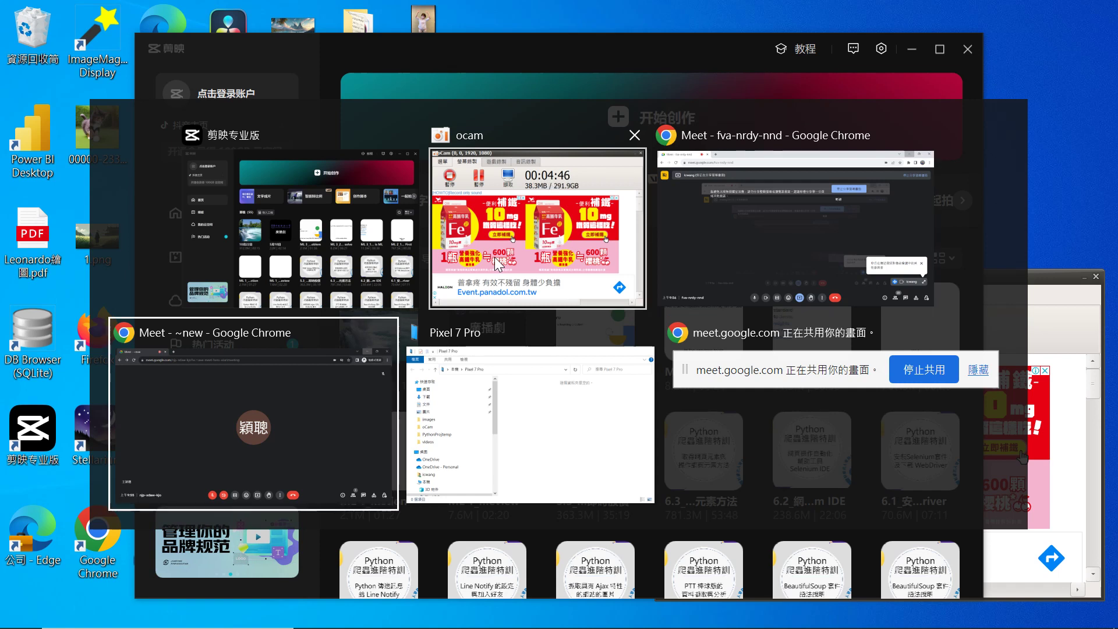
pyautogui.hotkey('alt', 'Tab')
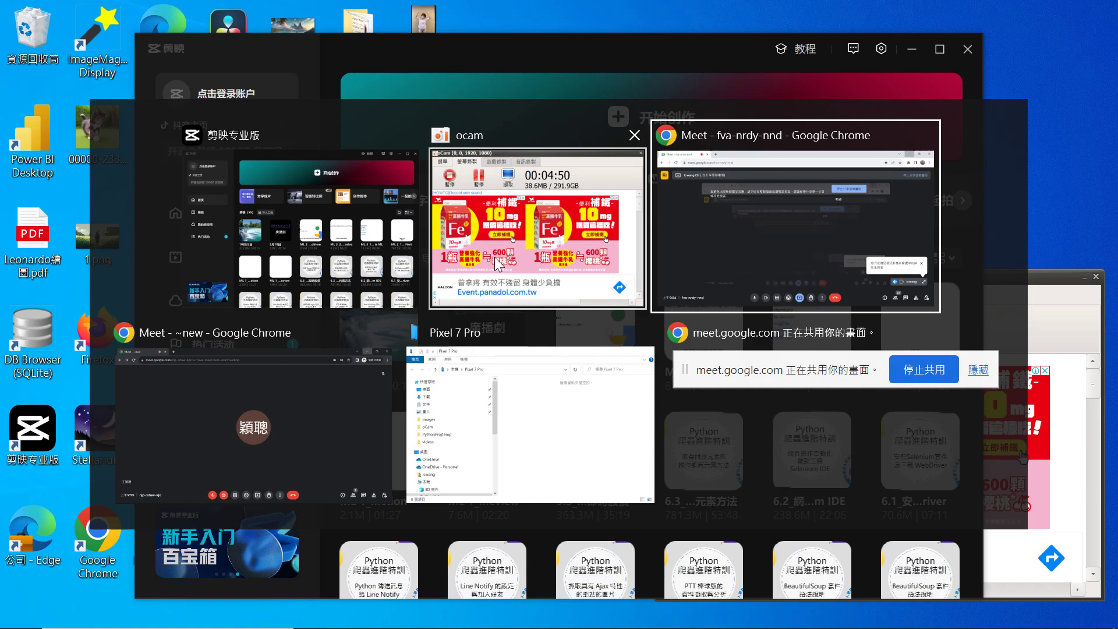
pyautogui.click(785, 174)
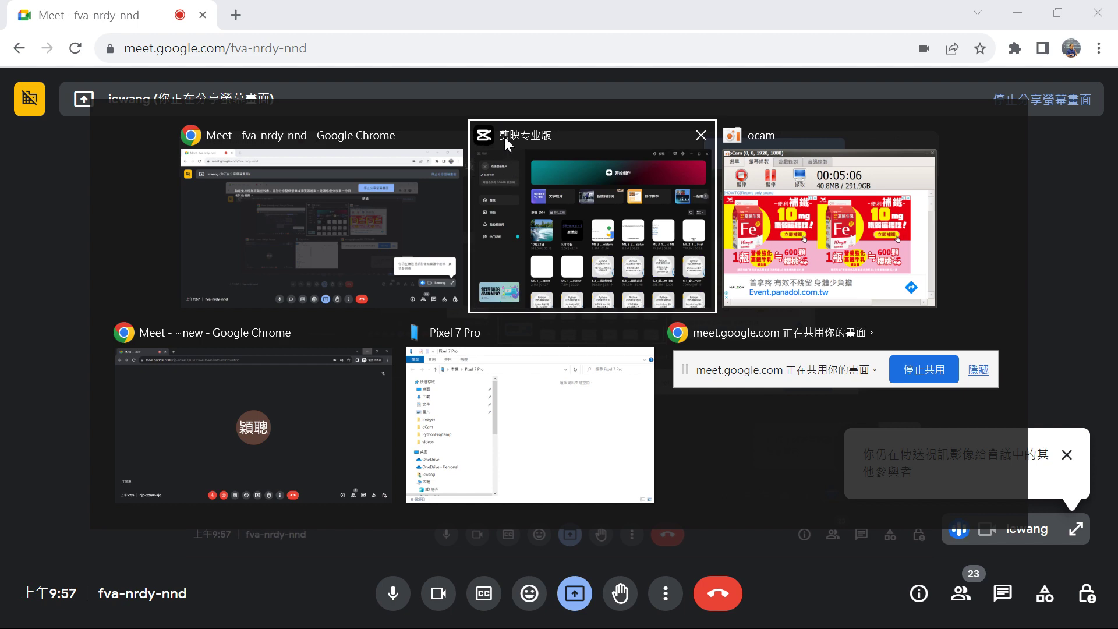
# - Switch to 剪映专业版 and back to the Google Meet window, dismissing the notice about video still being sent
pyautogui.click(560, 150)
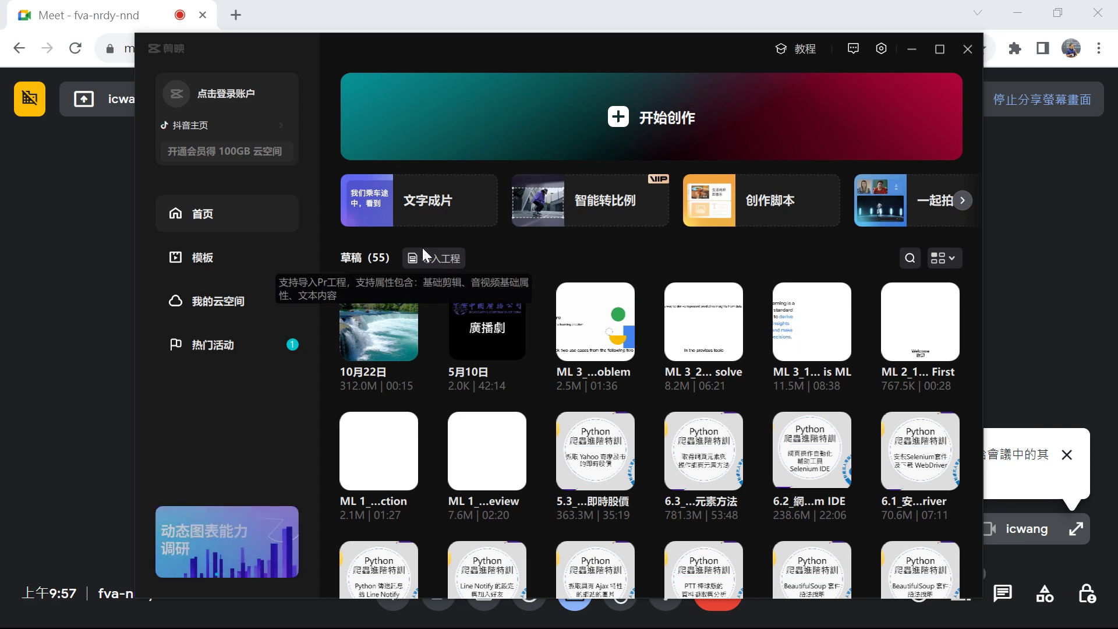
pyautogui.hotkey('alt', 'Tab')
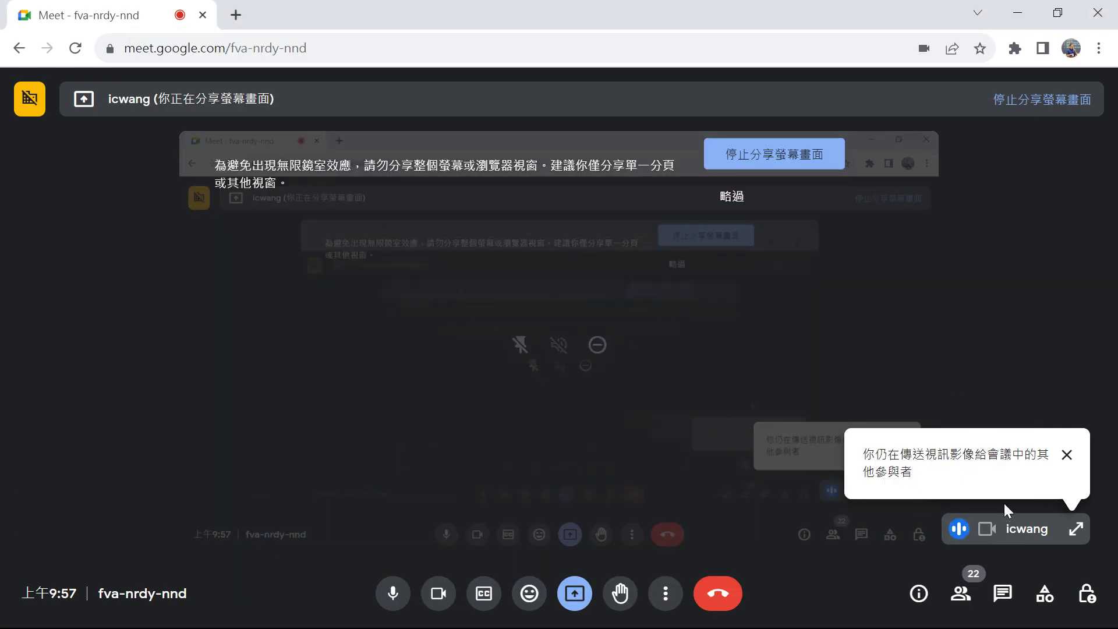
pyautogui.click(1067, 455)
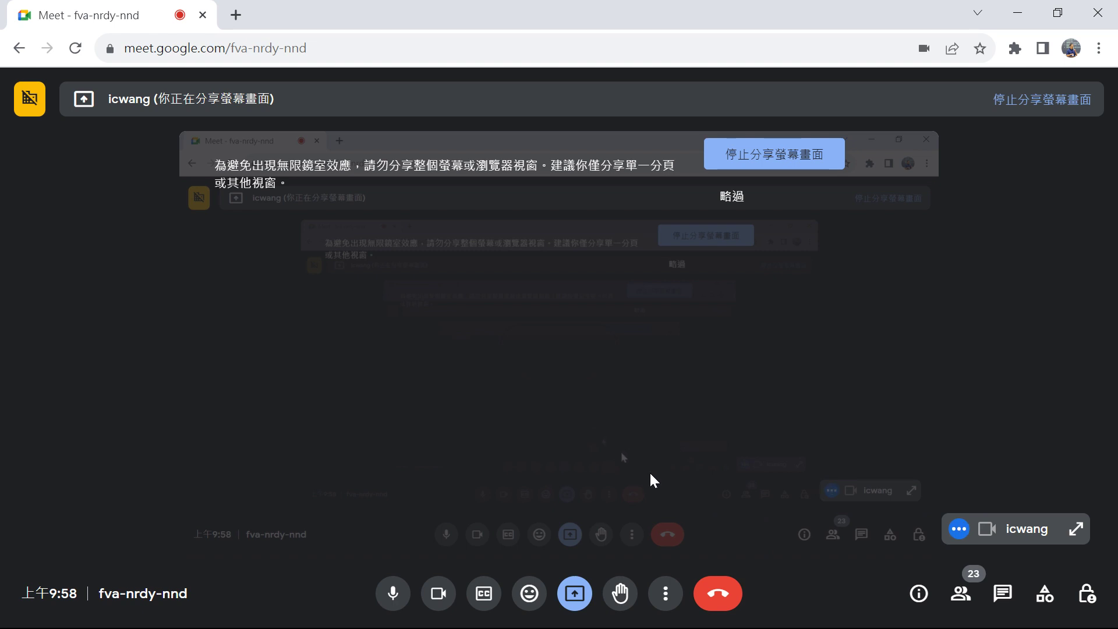
# - Review the meeting's layout choices (變更版面配置) and close the dialog without changing the layout
pyautogui.click(668, 612)
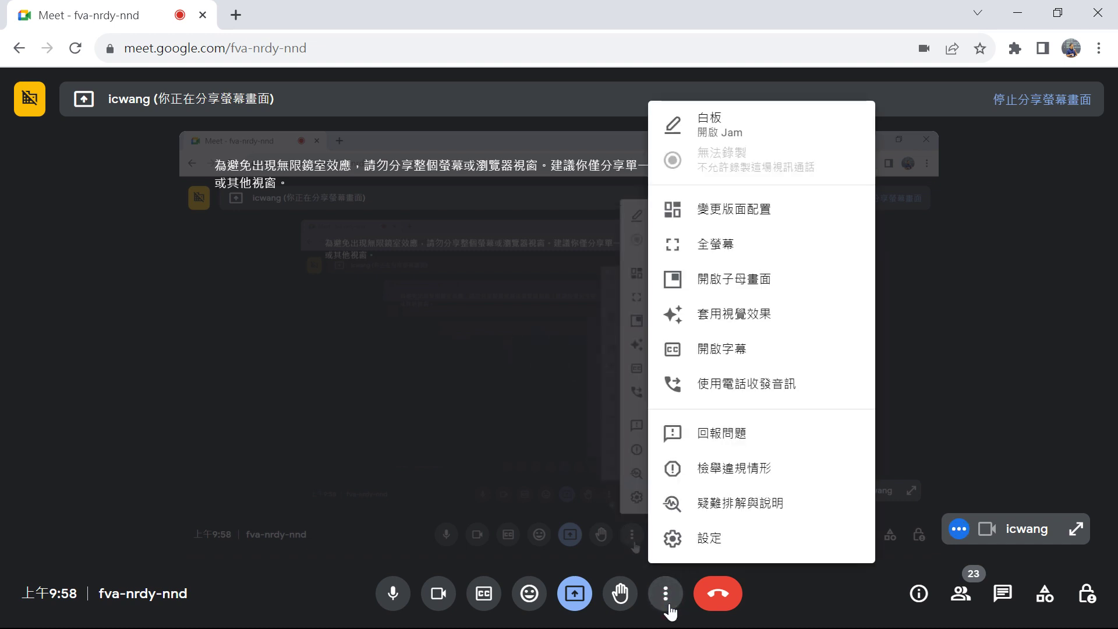
pyautogui.click(750, 216)
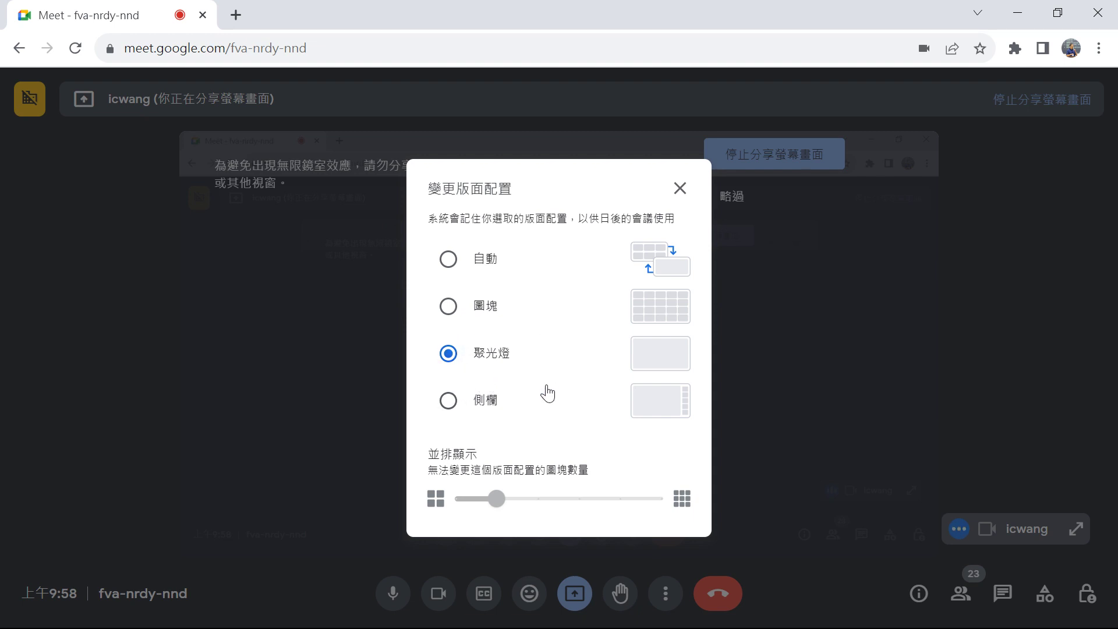
pyautogui.click(681, 205)
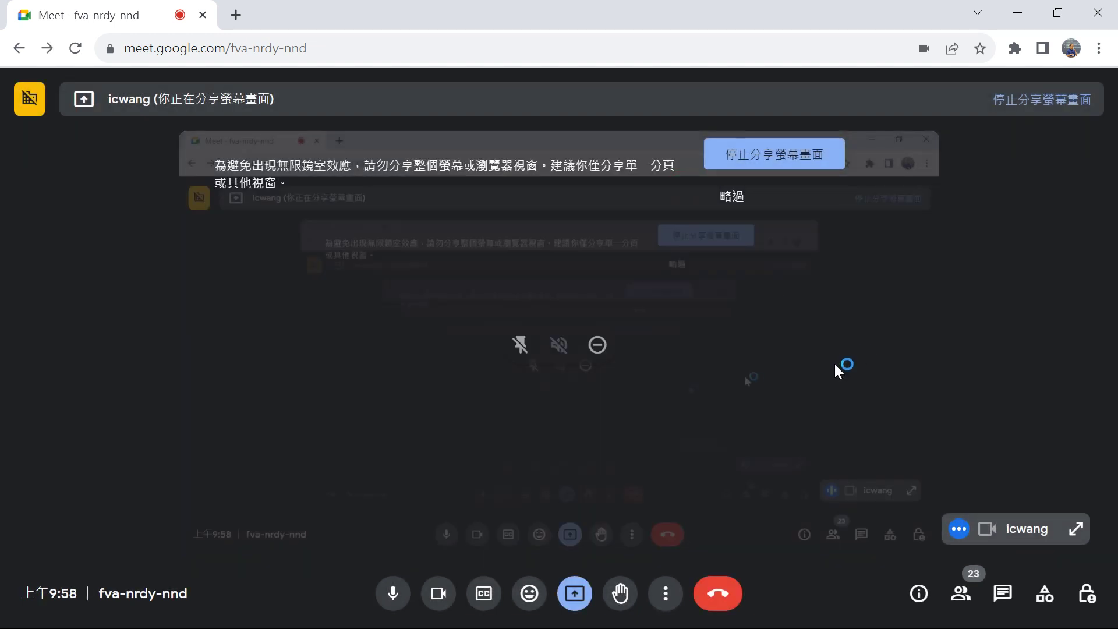
# - Check the list of meeting participants and close it again
pyautogui.click(961, 597)
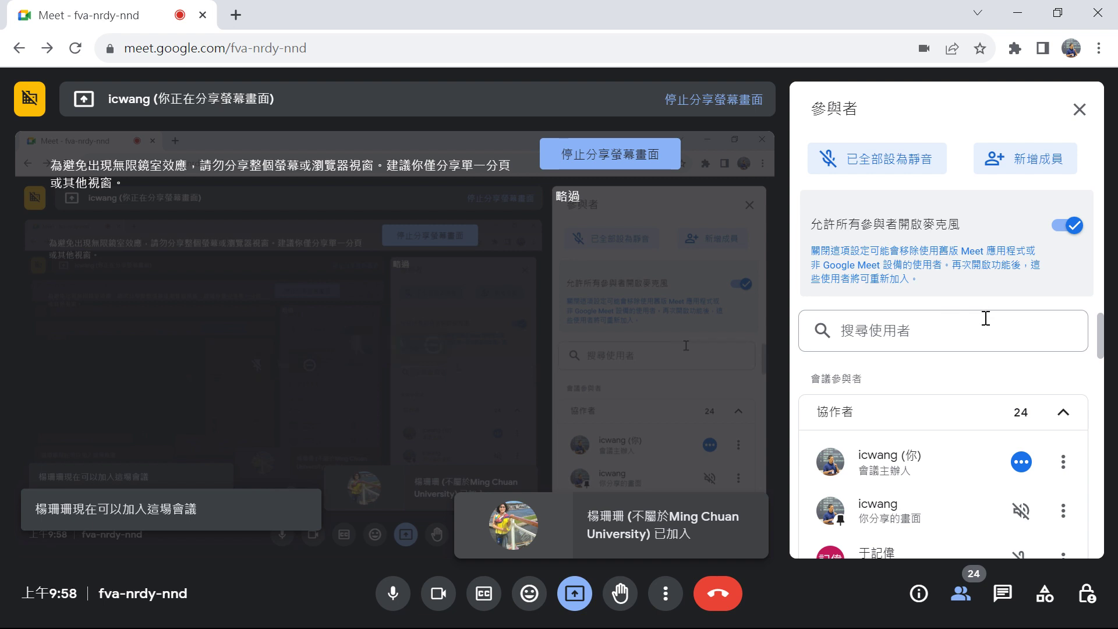
pyautogui.moveTo(1096, 336)
pyautogui.mouseDown()
pyautogui.moveTo(1101, 492)
pyautogui.moveTo(1099, 332)
pyautogui.mouseUp()
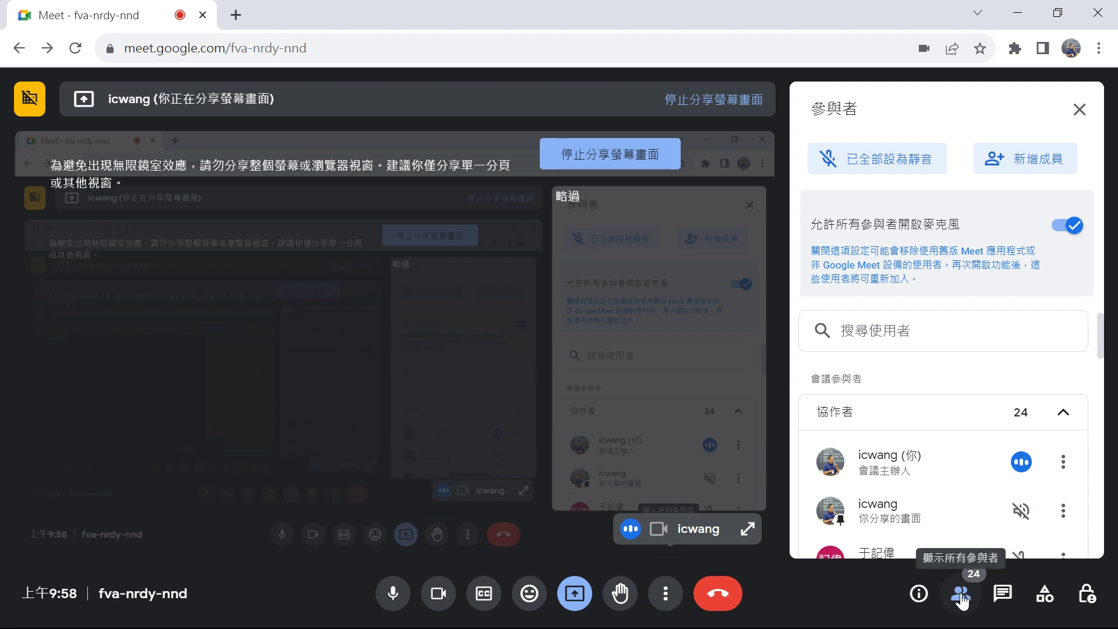
pyautogui.click(960, 603)
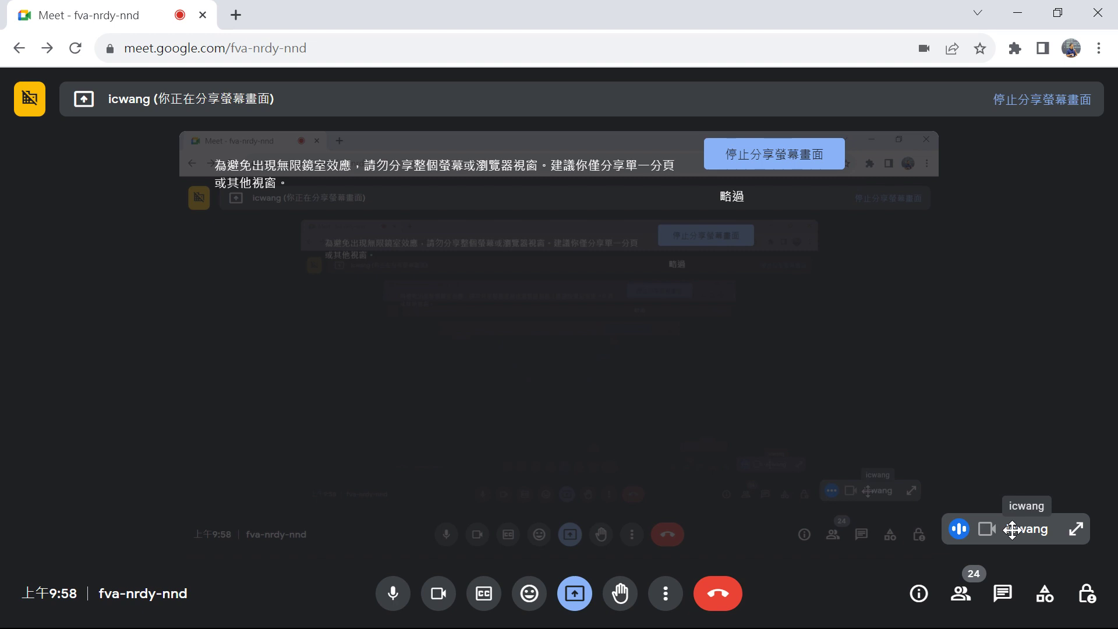
# - Expand the minimized self-view video tile, minimize it again (最小化), and dismiss the notice about video still being sent
pyautogui.click(1076, 529)
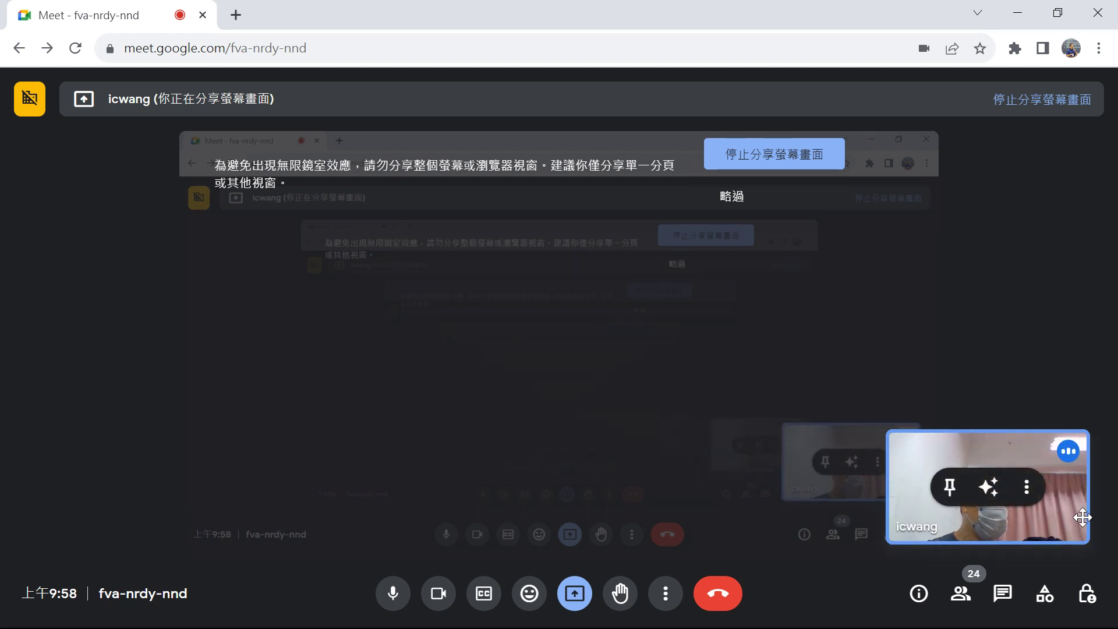
pyautogui.moveTo(888, 456)
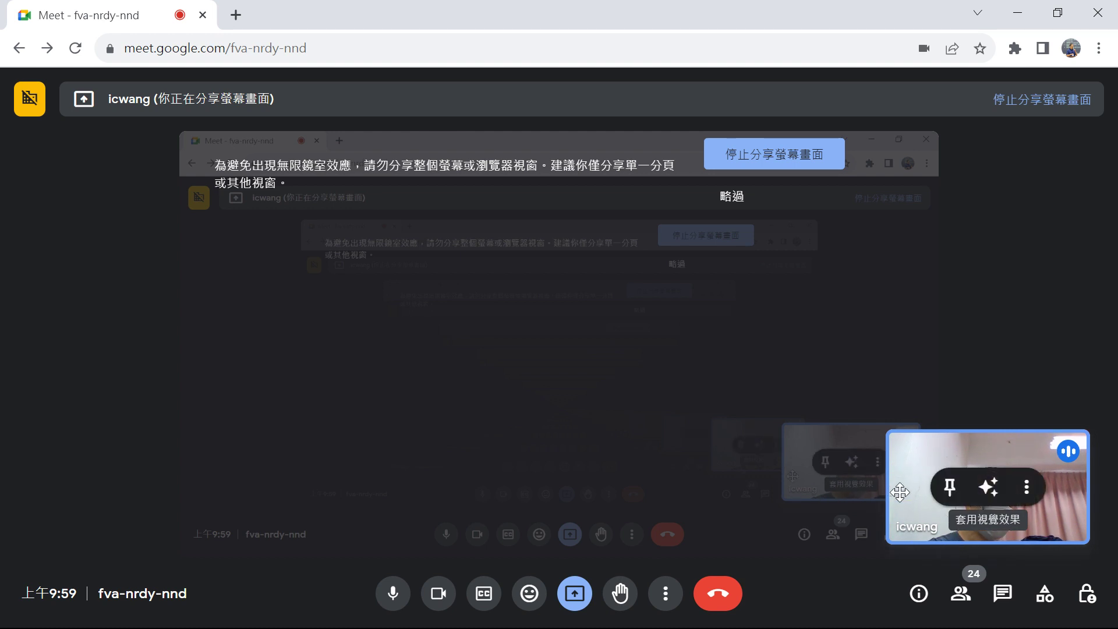
pyautogui.click(1027, 494)
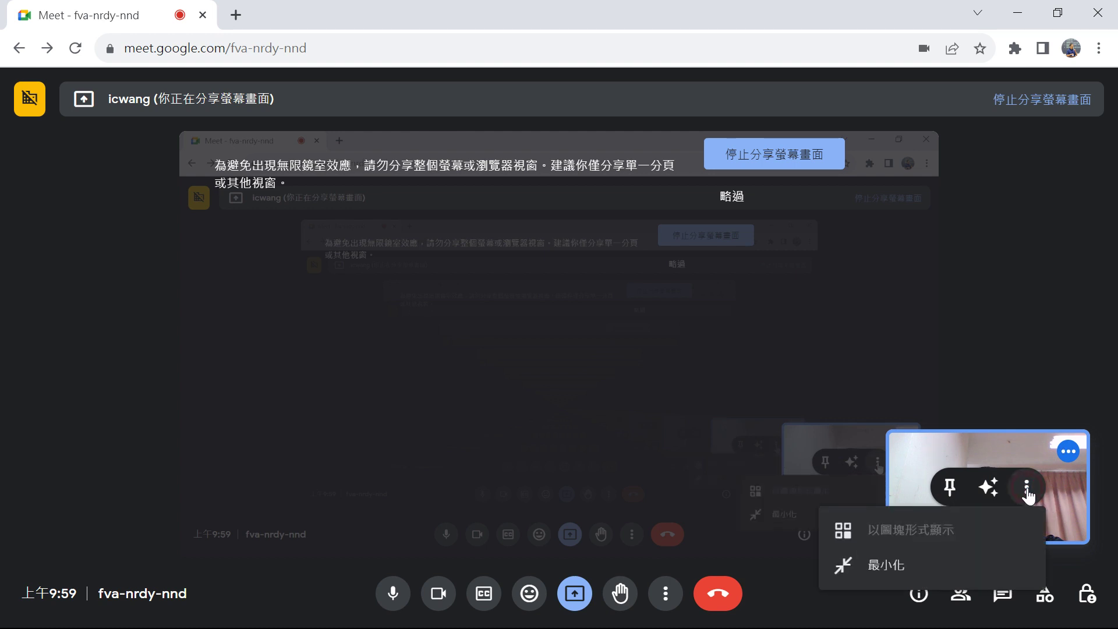
pyautogui.click(899, 575)
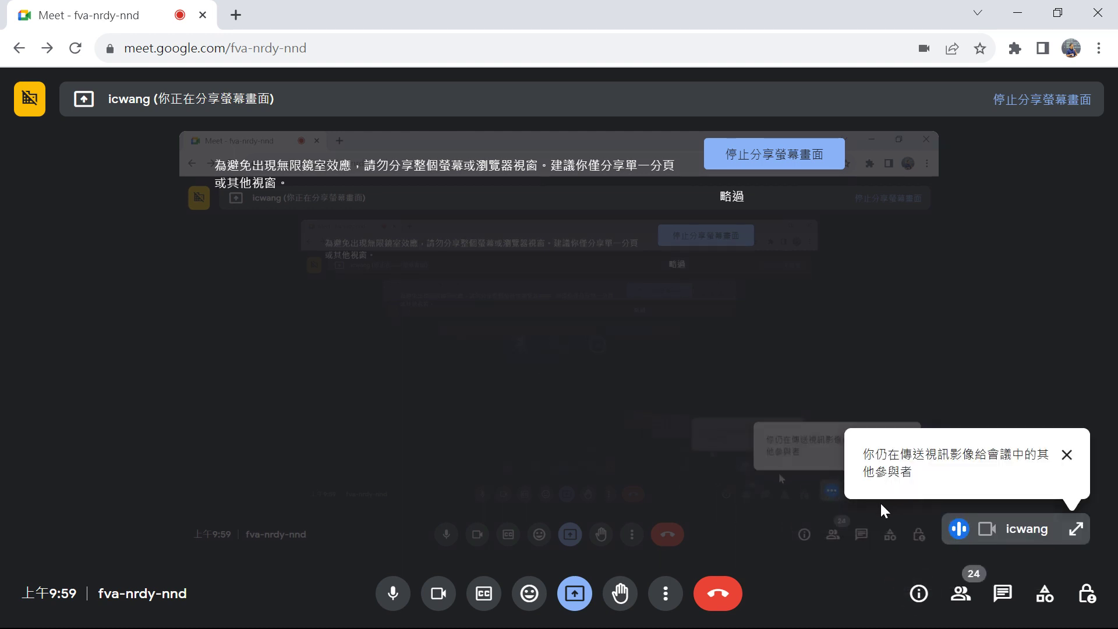
pyautogui.click(1067, 455)
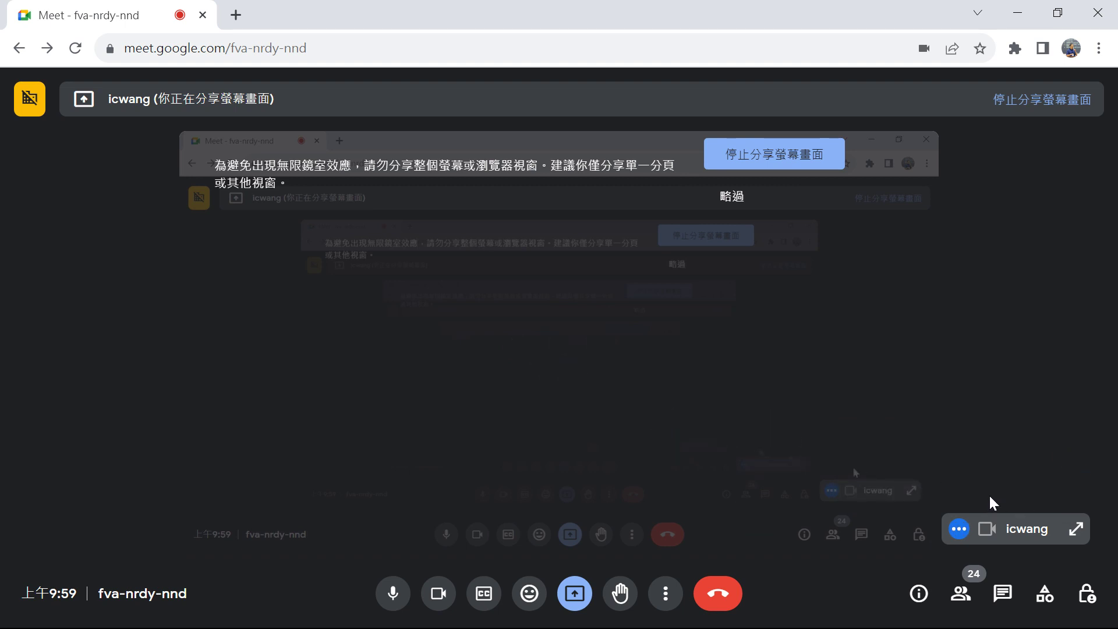
pyautogui.click(1000, 530)
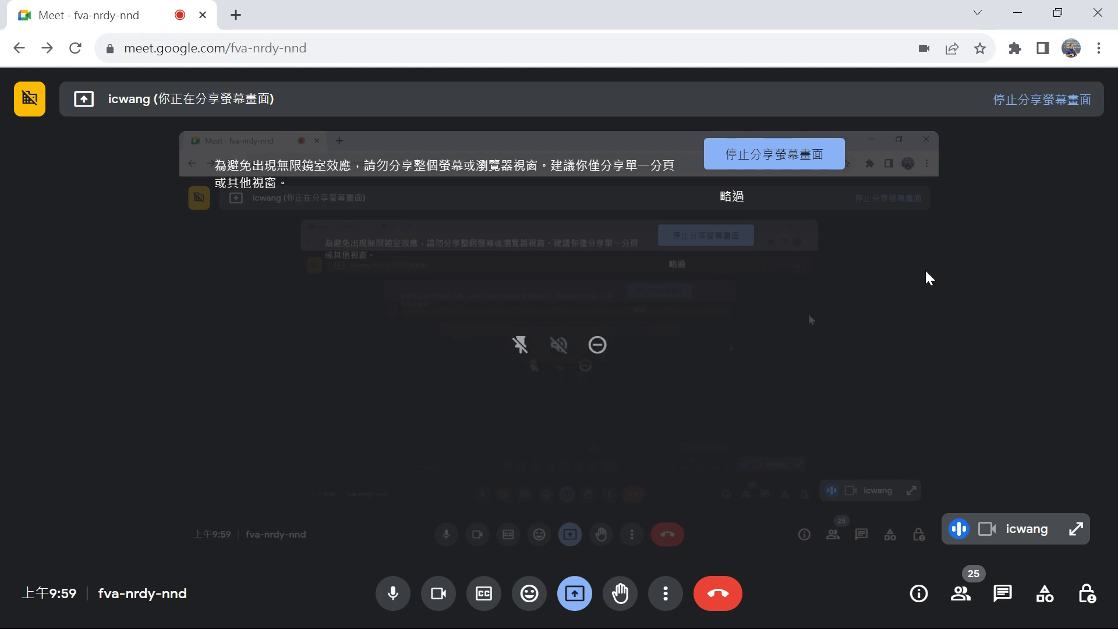
# - Toggle the browser's full-screen mode on and off, and show the meeting with Meet's own 全螢幕 option
pyautogui.press('F11')
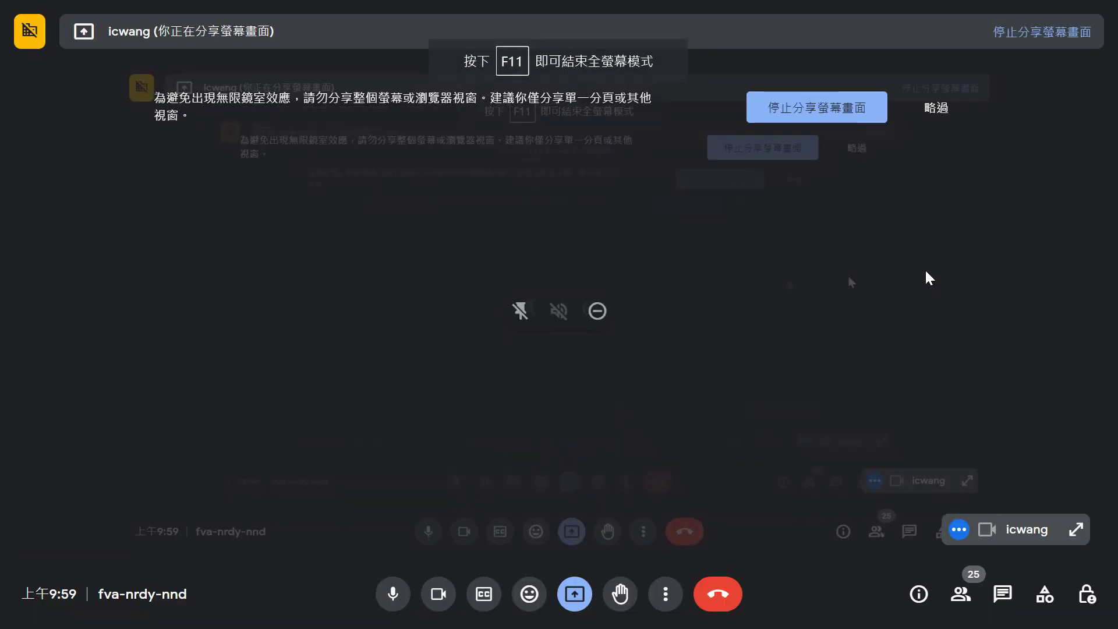
pyautogui.press('F11')
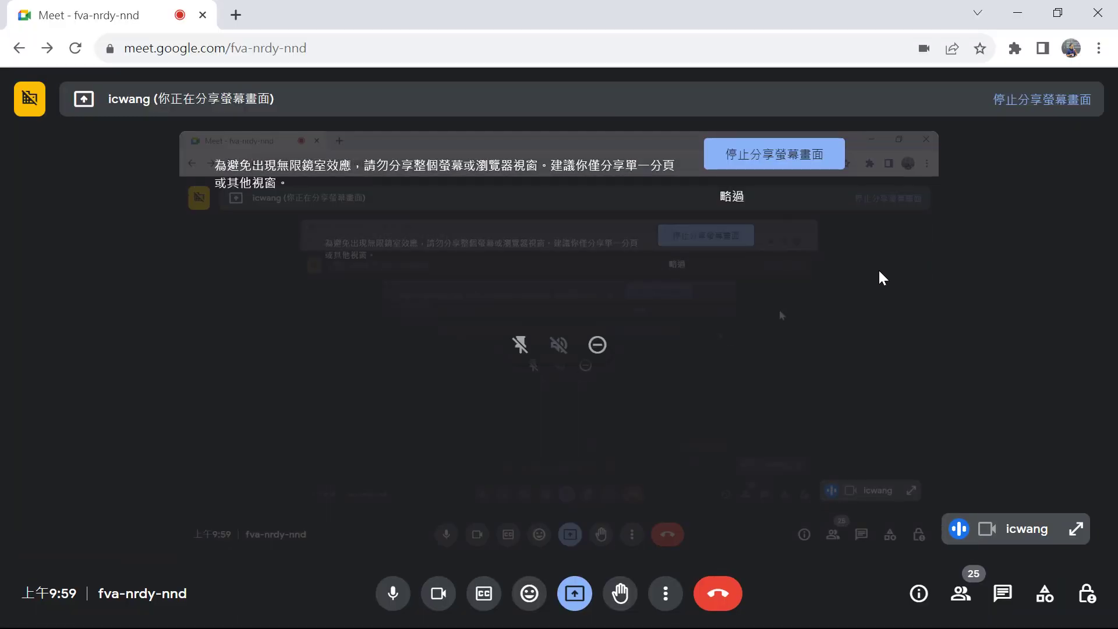
pyautogui.click(667, 598)
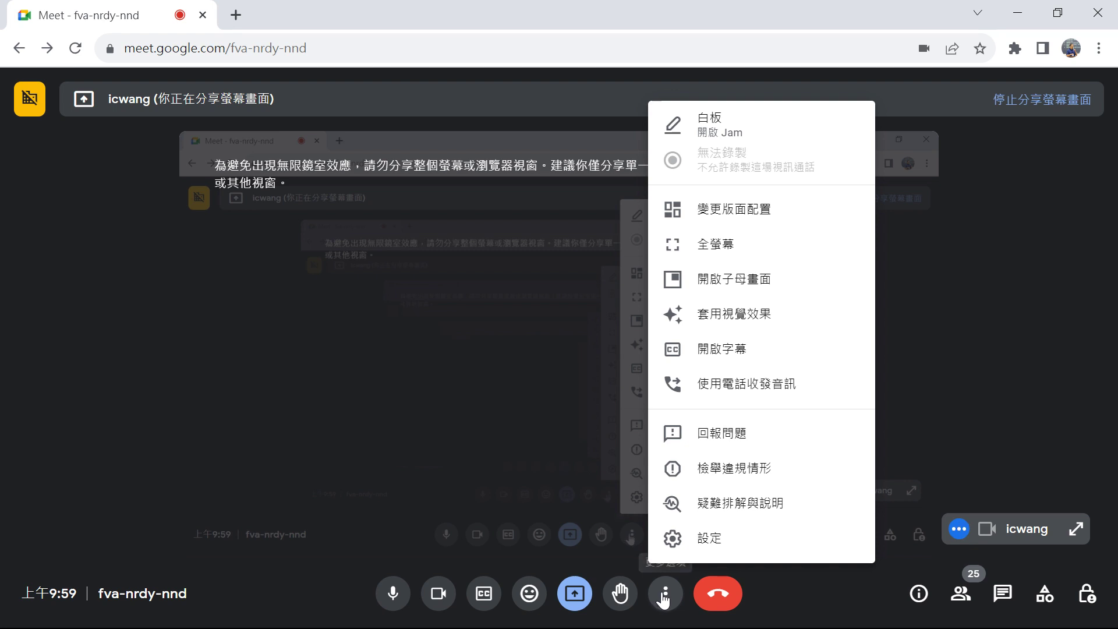
pyautogui.click(734, 243)
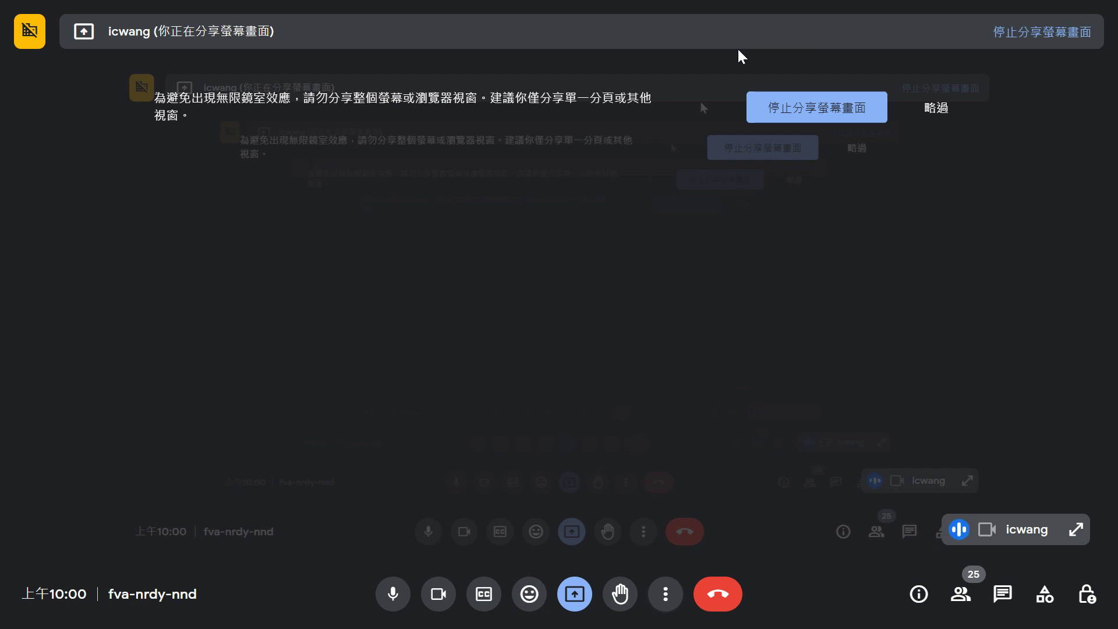
# - Switch to the Pixel 7 Pro folder window and return to the full-screen Google Meet window for fva-nrdy-nnd
pyautogui.hotkey('alt', 'Tab')
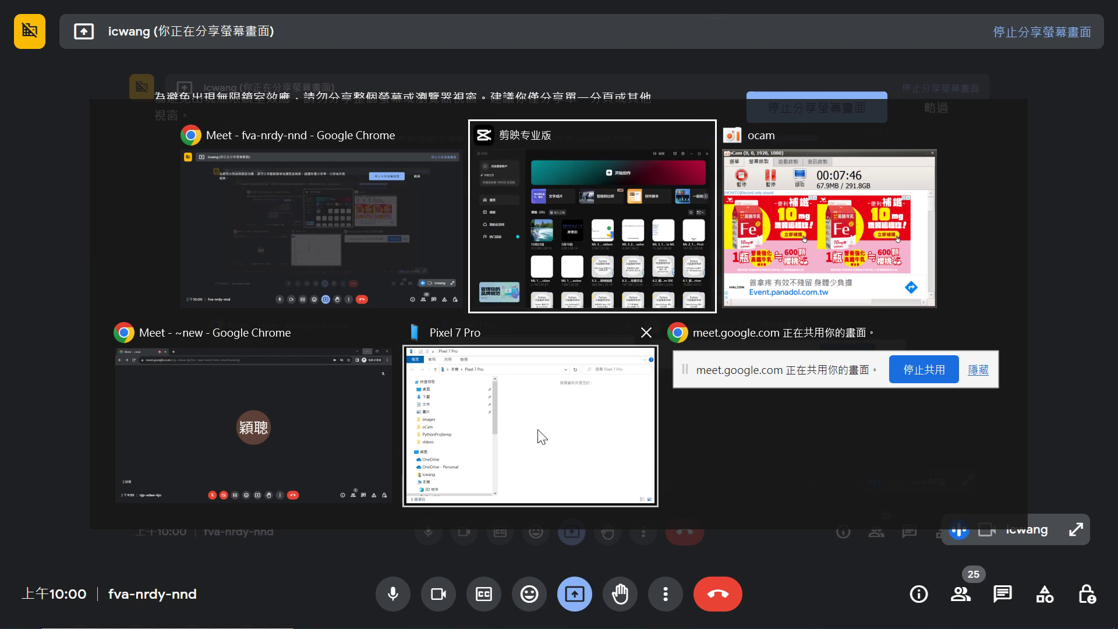
pyautogui.hotkey('alt', 'Tab')
pyautogui.hotkey('alt', 'Tab')
pyautogui.hotkey('alt', 'Tab')
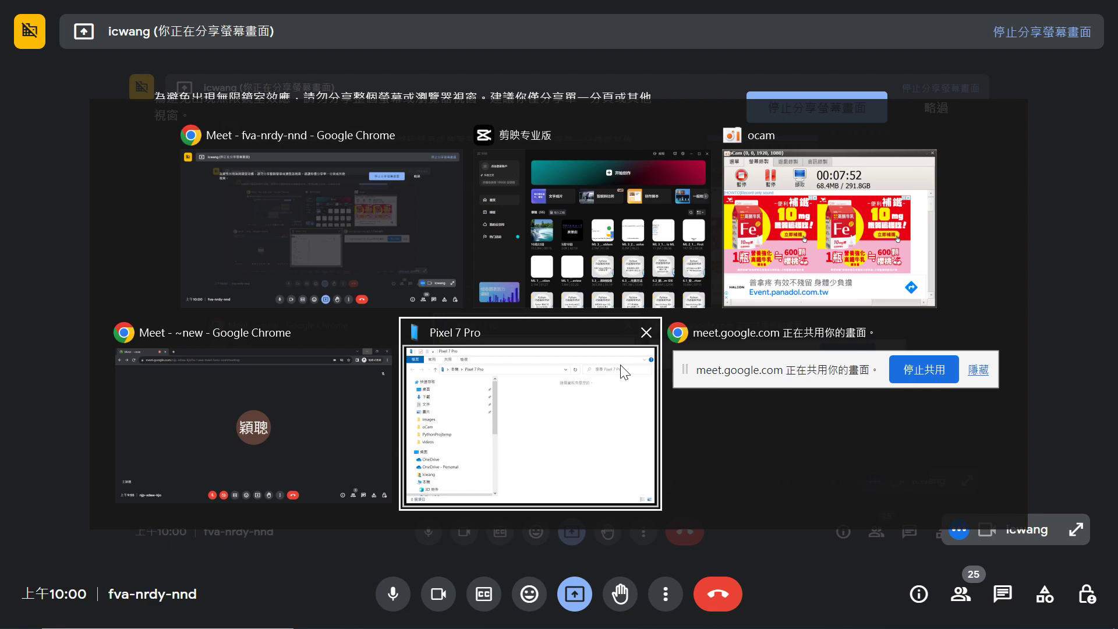
pyautogui.click(540, 513)
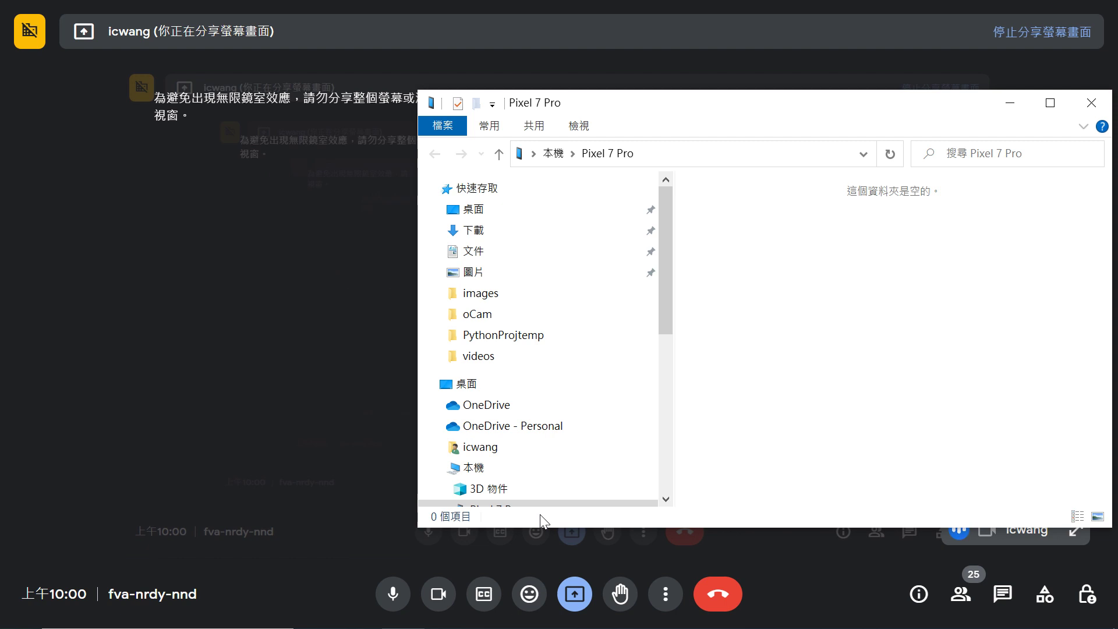
pyautogui.hotkey('alt', 'Tab')
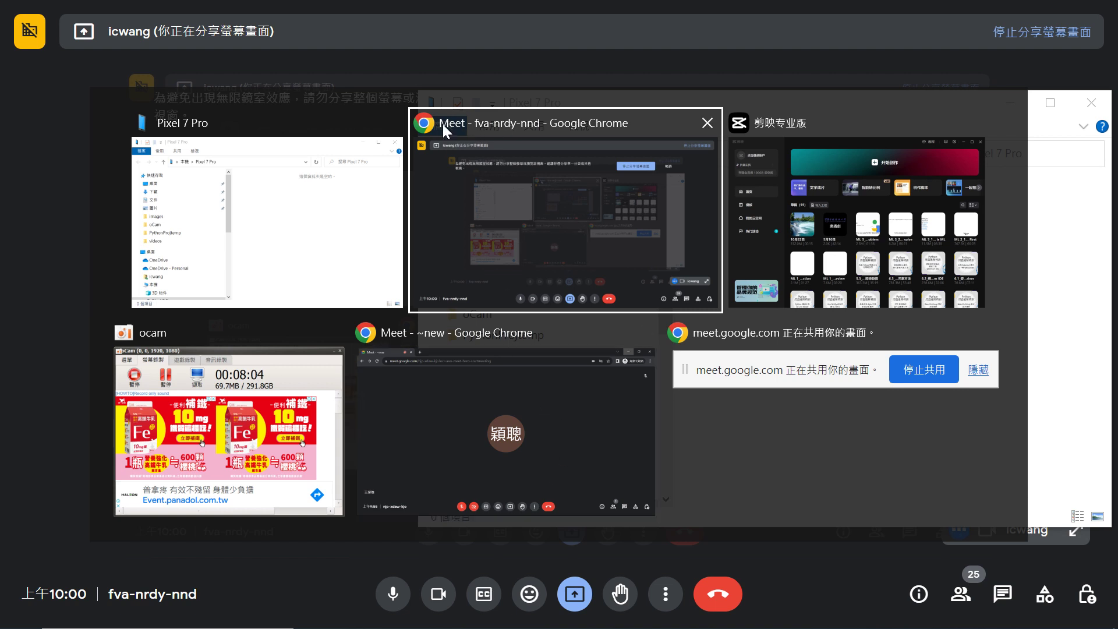
pyautogui.click(489, 230)
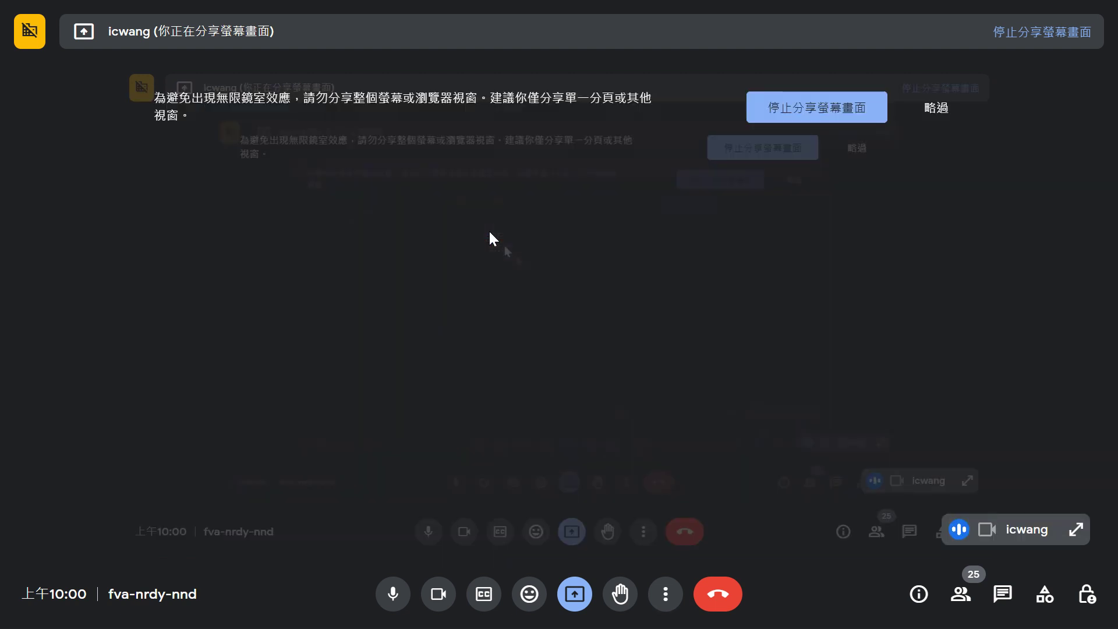